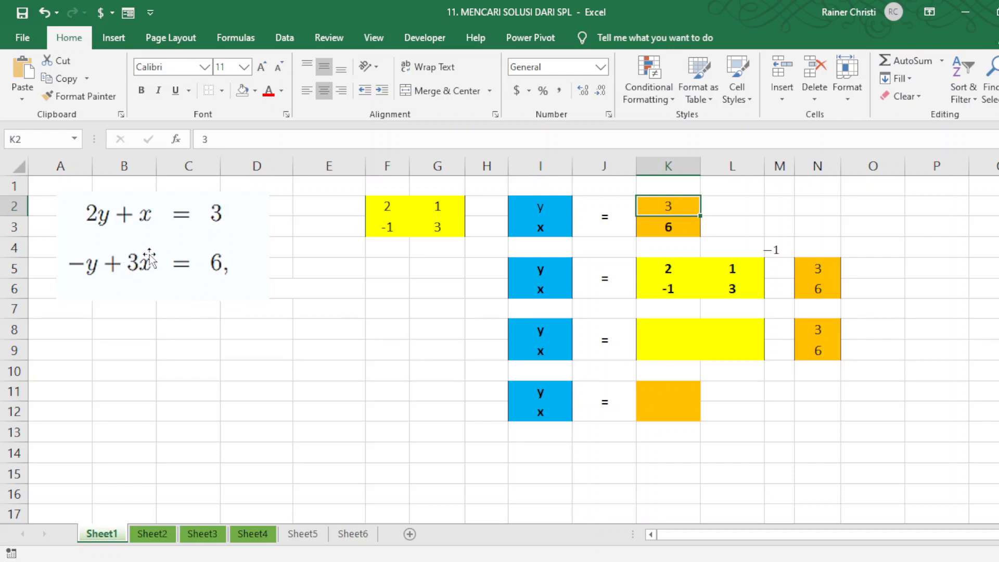
Step: Examine the coefficient matrix in F2:G3 against the two equations, along with the rearranged y/x system and matrix in rows 5 and 6
{"action": "left_click", "coordinate": [315, 265]}
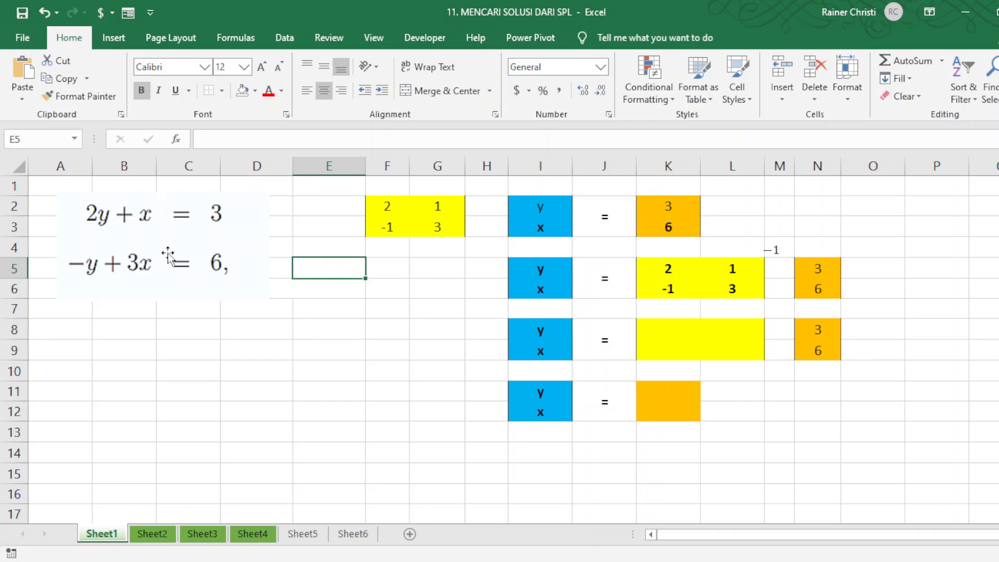
{"action": "left_click", "coordinate": [332, 215]}
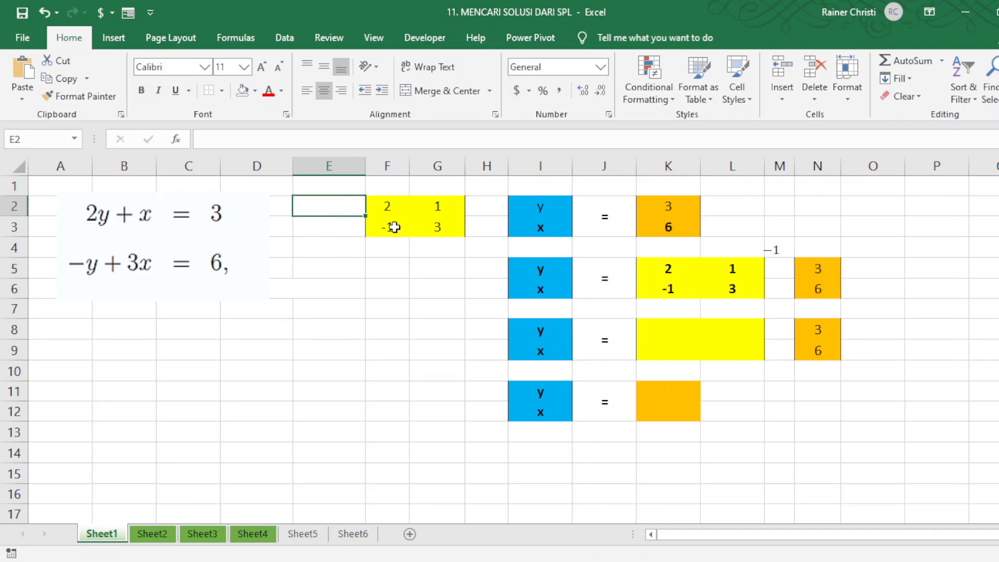
{"action": "left_click", "coordinate": [390, 208]}
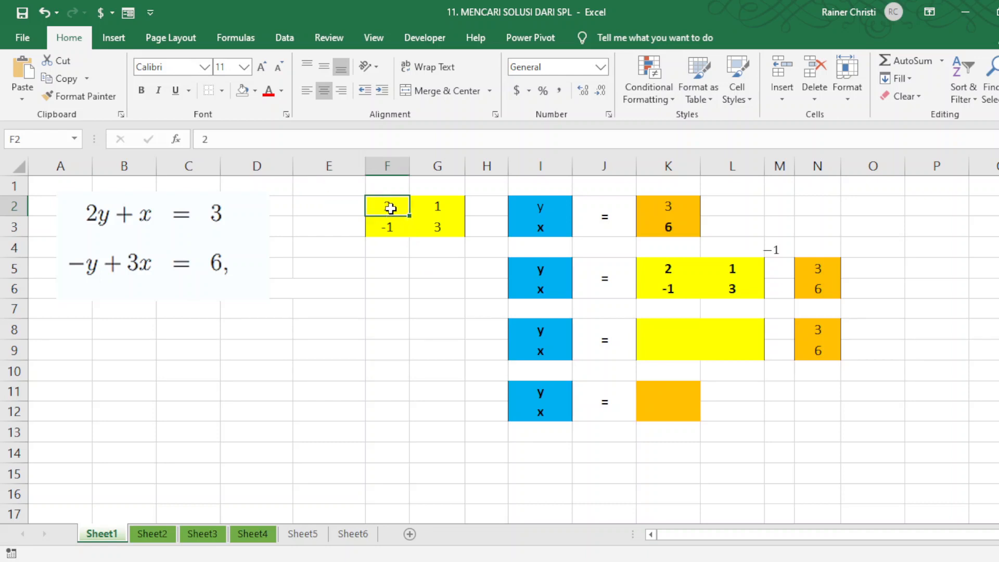
{"action": "left_click", "coordinate": [436, 211]}
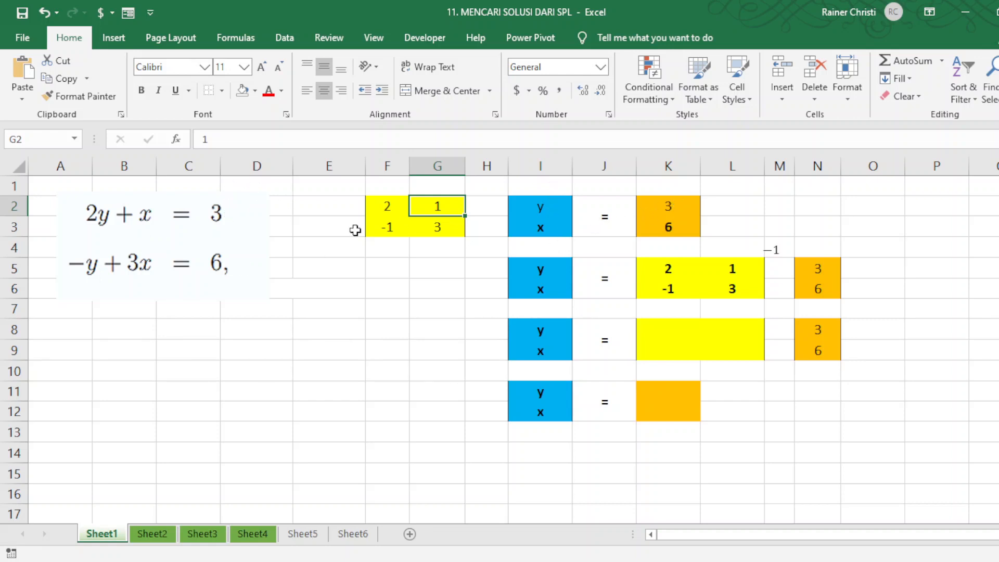
{"action": "left_click", "coordinate": [402, 264]}
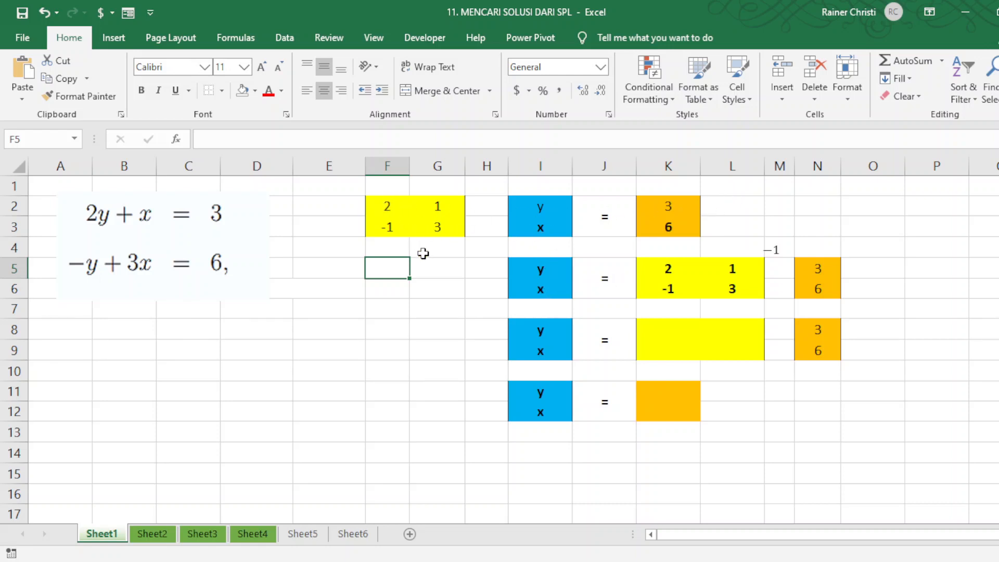
{"action": "left_click", "coordinate": [390, 205]}
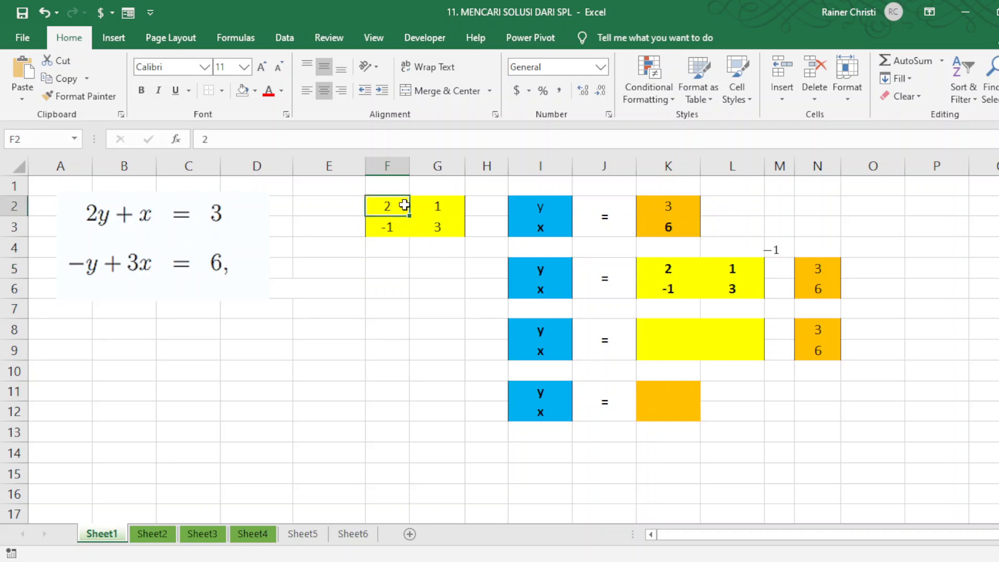
{"action": "left_click", "coordinate": [432, 206]}
{"action": "left_click", "coordinate": [390, 231]}
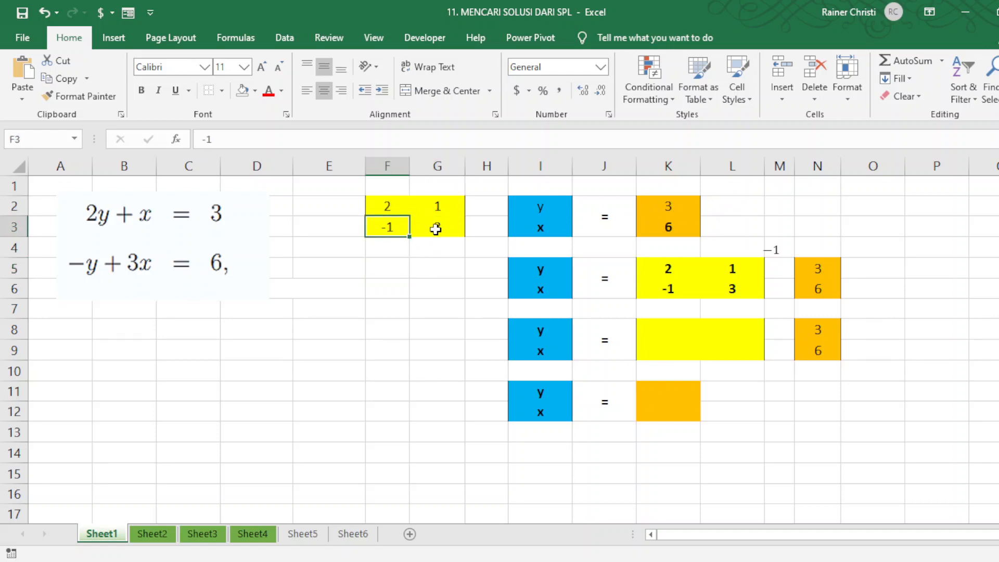
{"action": "left_click", "coordinate": [435, 230]}
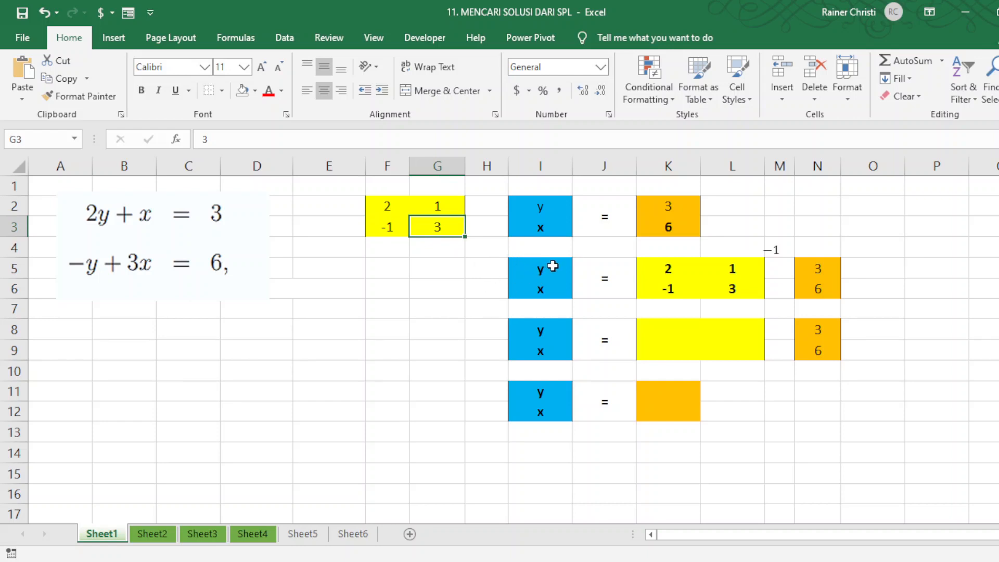
{"action": "left_click", "coordinate": [549, 265]}
{"action": "left_click", "coordinate": [549, 286]}
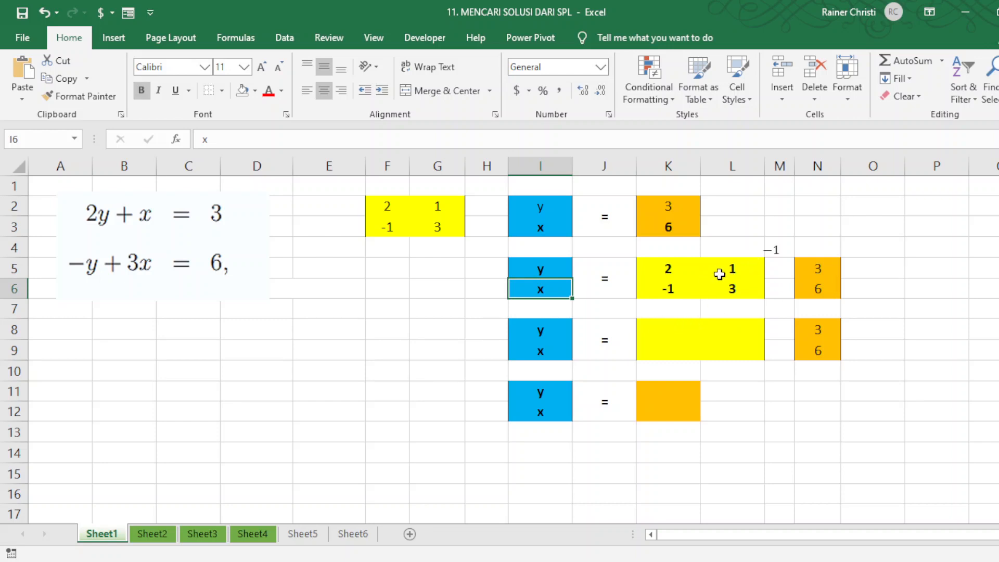
{"action": "left_click_drag", "start_coordinate": [664, 268], "coordinate": [743, 293]}
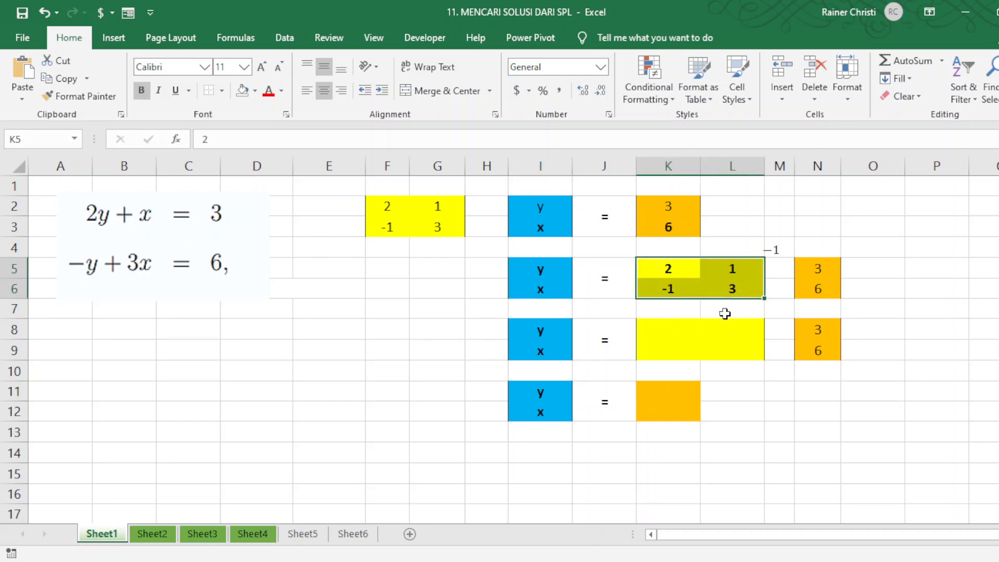
{"action": "left_click", "coordinate": [725, 312]}
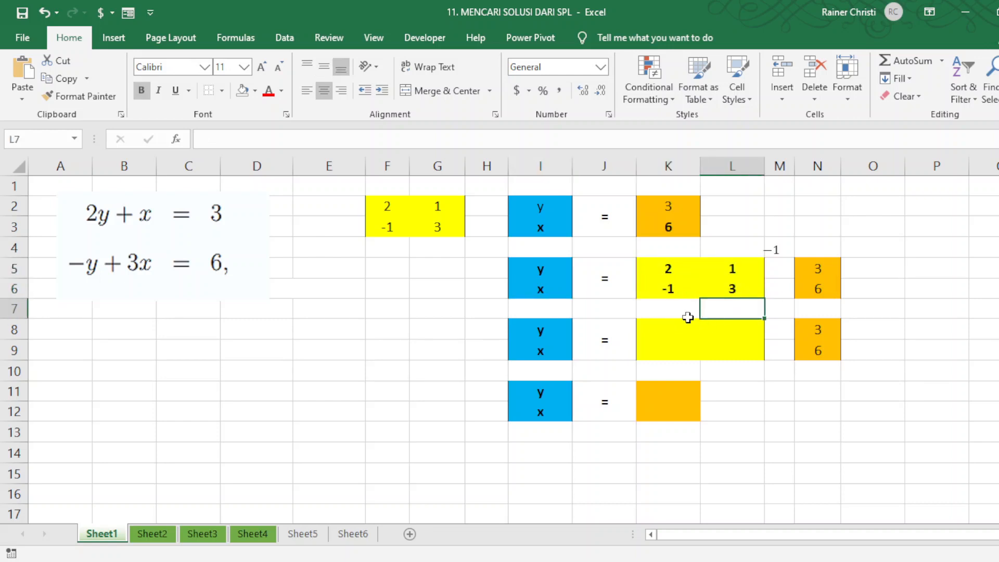
{"action": "left_click", "coordinate": [663, 308]}
Step: Compute the inverse of the coefficient matrix in K8:L9 with the array formula =MINVERSE(K5:L6)
{"action": "left_click", "coordinate": [662, 327]}
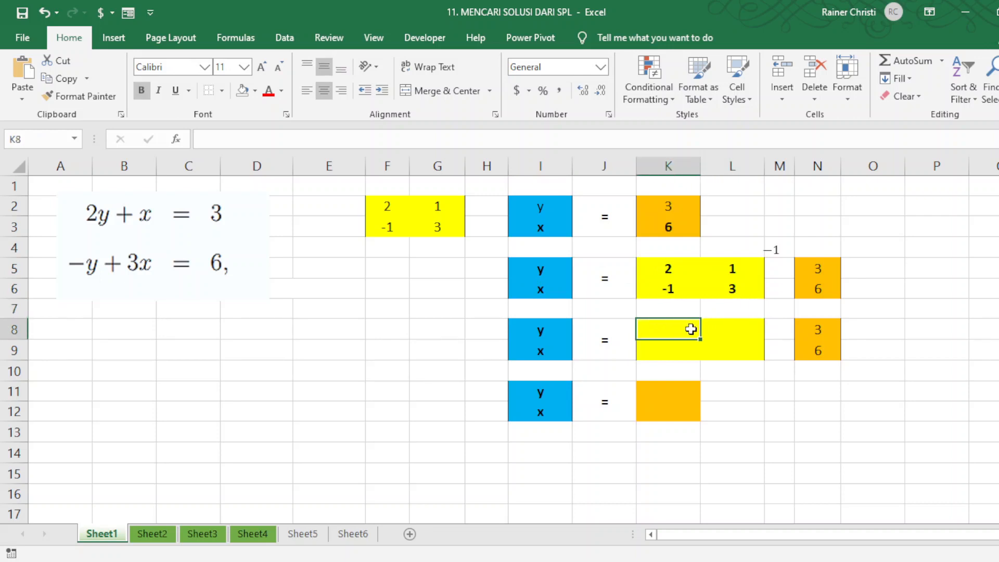
{"action": "left_click_drag", "start_coordinate": [693, 329], "coordinate": [718, 340]}
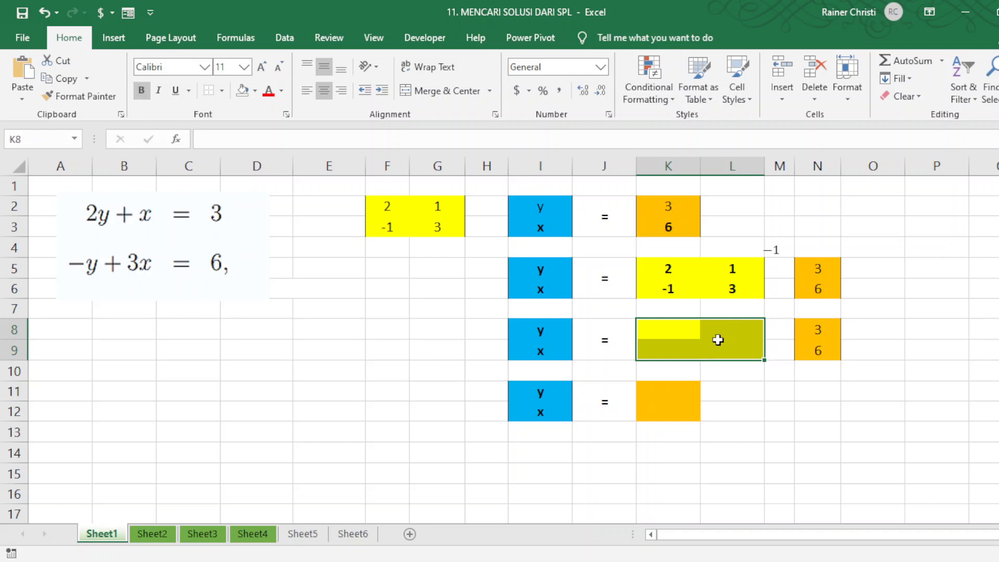
{"action": "type", "text": "="}
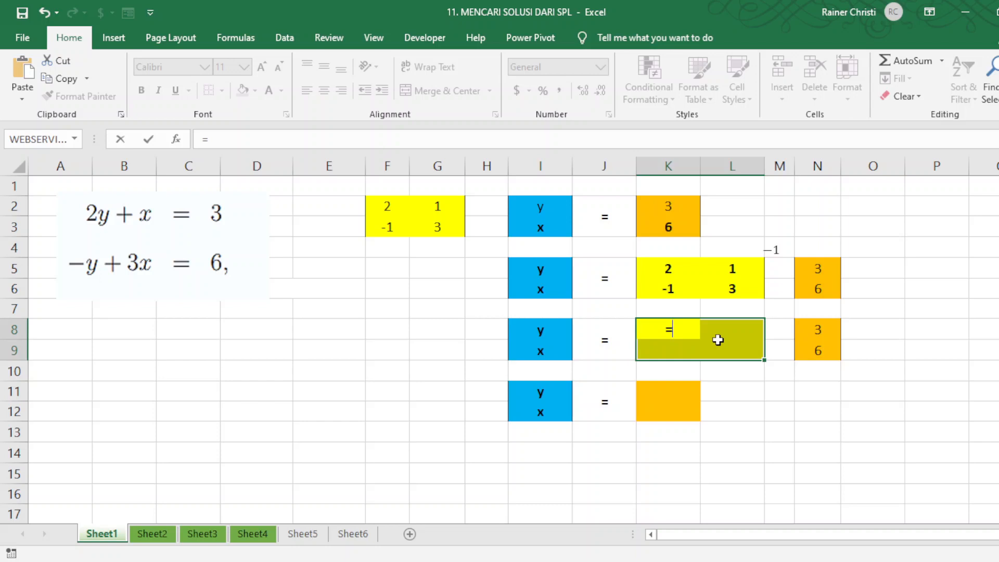
{"action": "type", "text": "min"}
{"action": "double_click", "coordinate": [720, 407]}
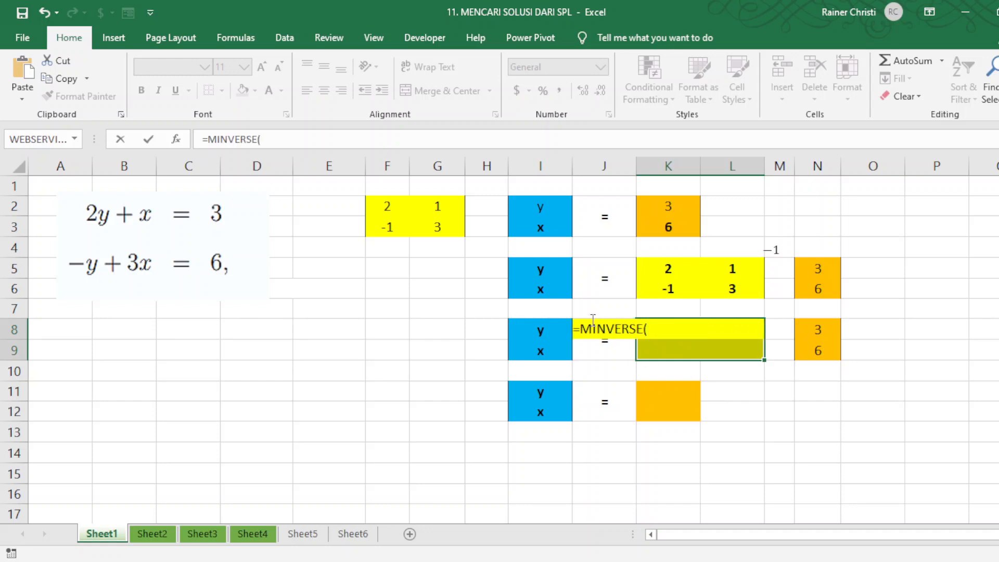
{"action": "left_click", "coordinate": [663, 267]}
{"action": "left_click_drag", "start_coordinate": [690, 268], "coordinate": [748, 287]}
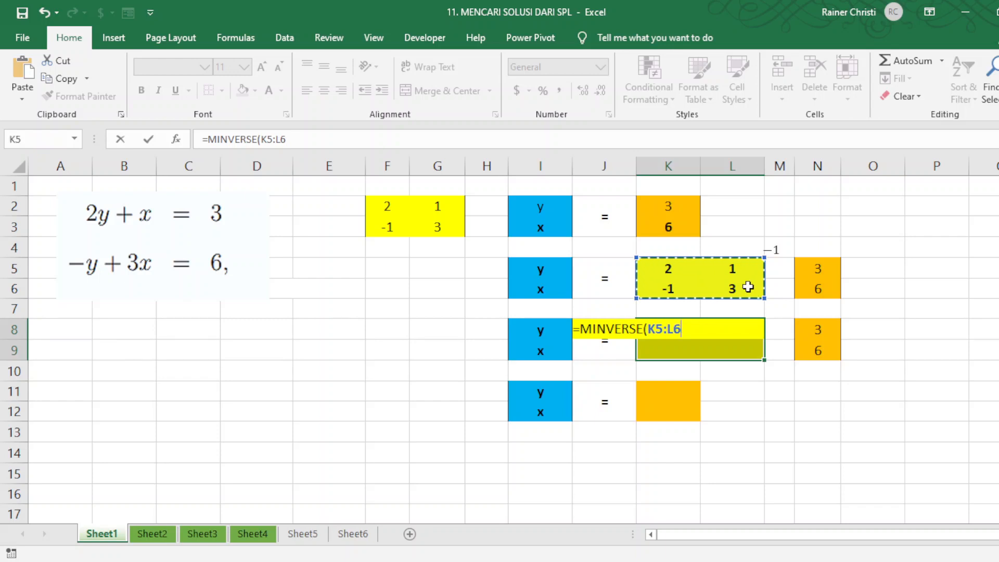
{"action": "type", "text": ")"}
{"action": "key", "text": "ctrl+shift+Return"}
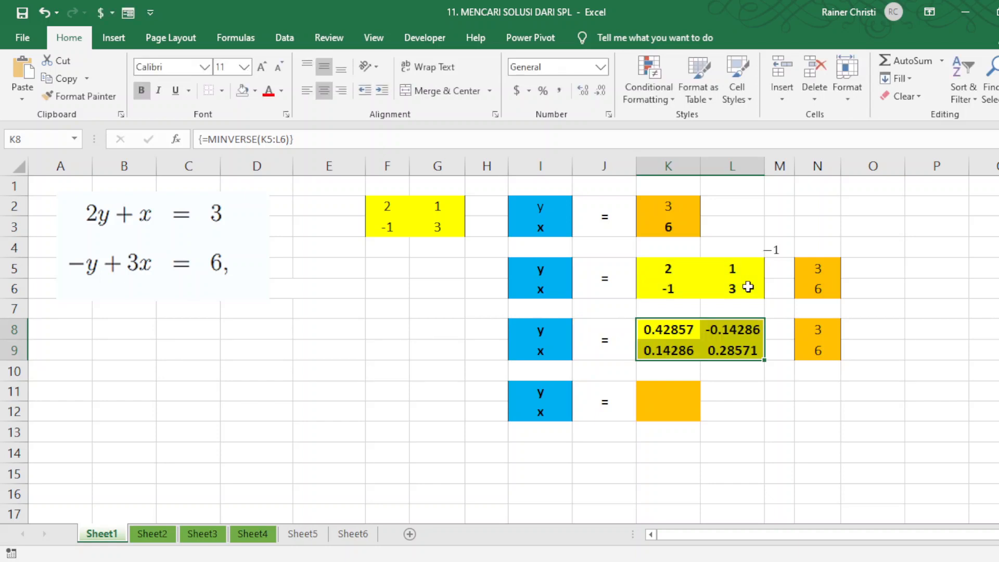
Step: Review the inverse matrix in K8:L9, the constants in N8:N9 and the empty y and x solution cells K11:K12
{"action": "left_click", "coordinate": [630, 325]}
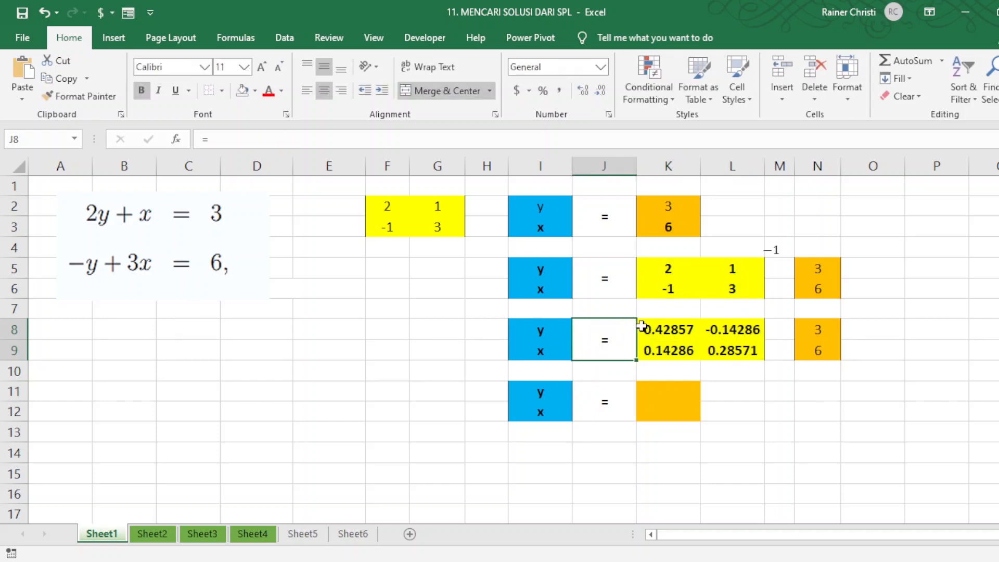
{"action": "left_click_drag", "start_coordinate": [641, 327], "coordinate": [724, 350]}
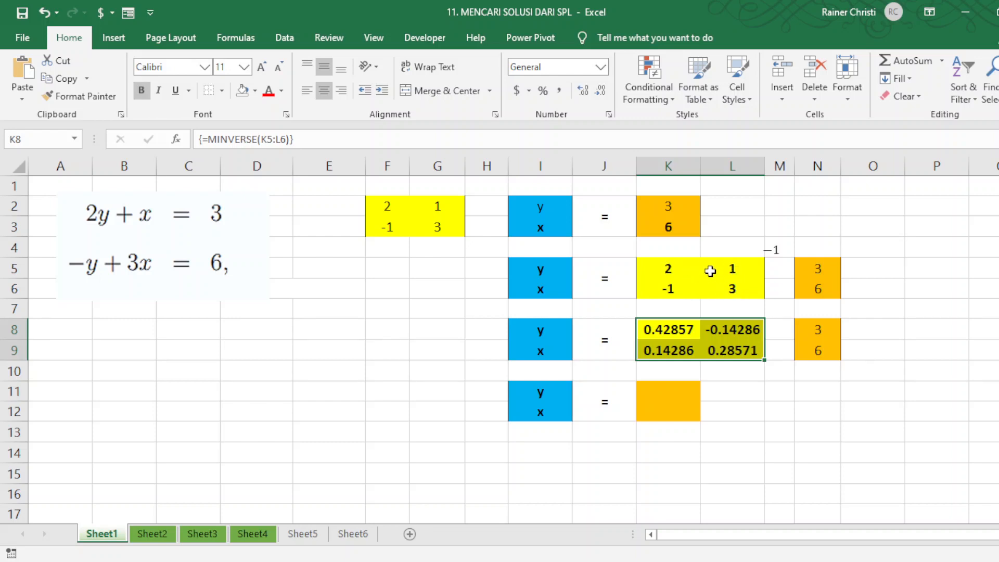
{"action": "left_click", "coordinate": [719, 302]}
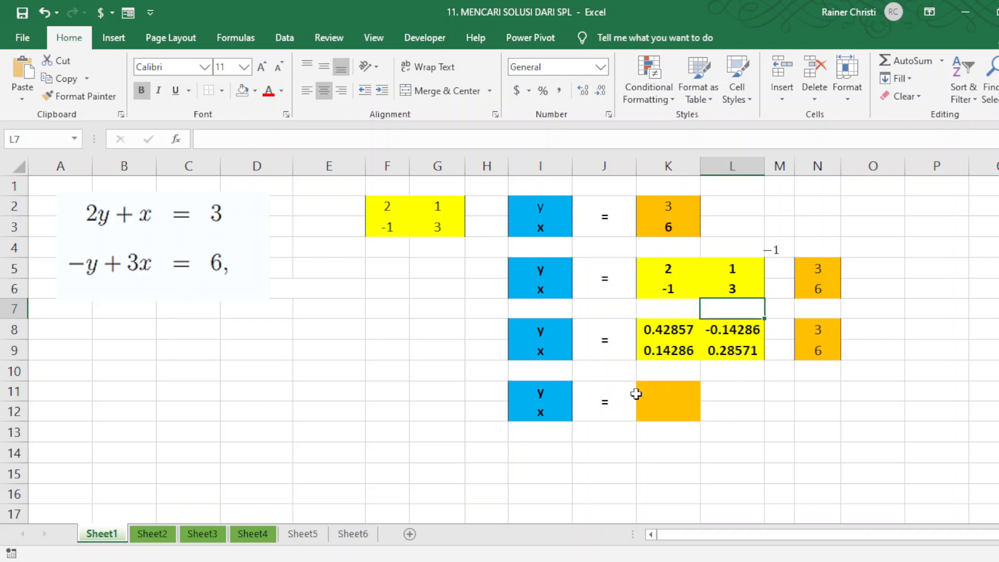
{"action": "left_click", "coordinate": [664, 393]}
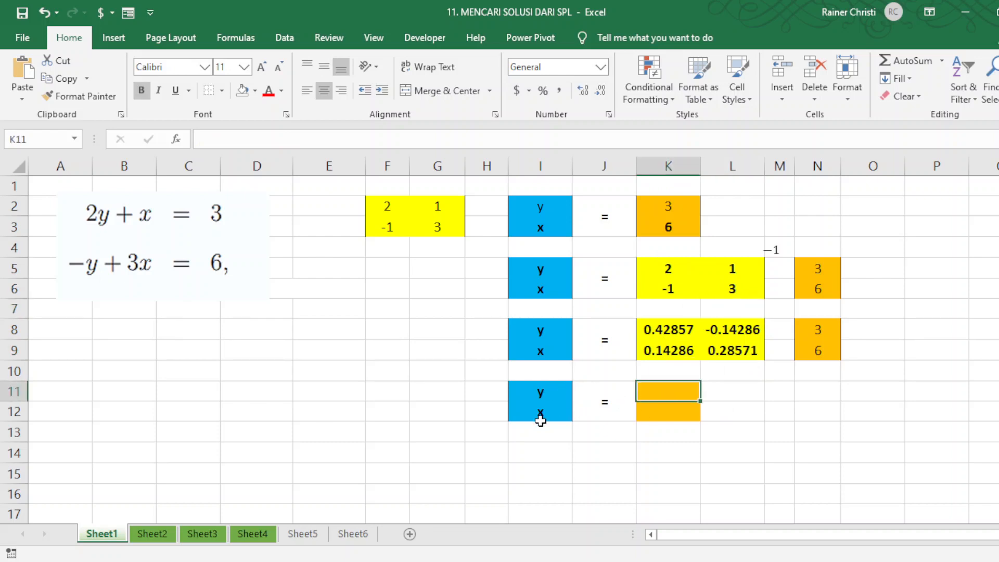
{"action": "left_click", "coordinate": [666, 412]}
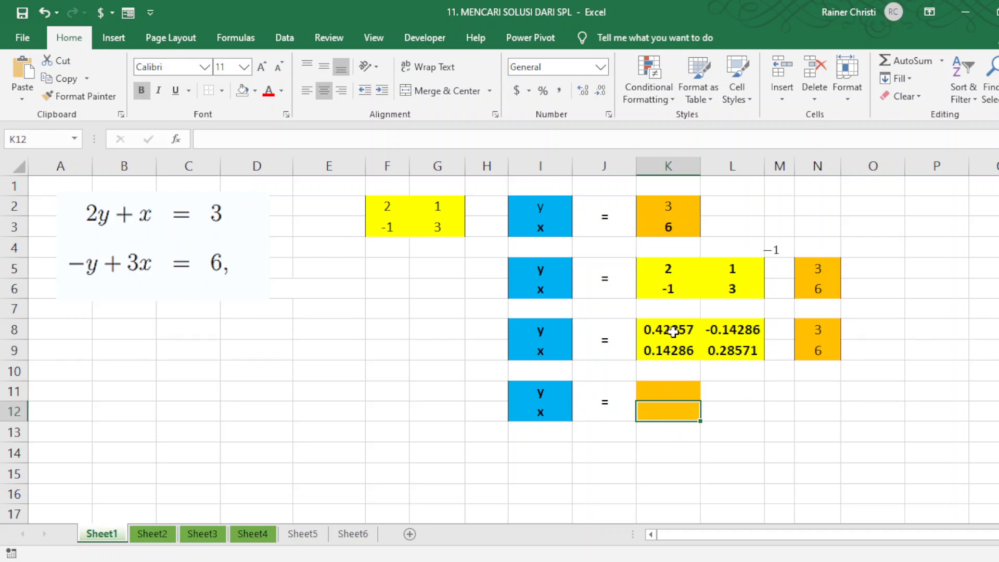
{"action": "left_click_drag", "start_coordinate": [669, 326], "coordinate": [731, 351]}
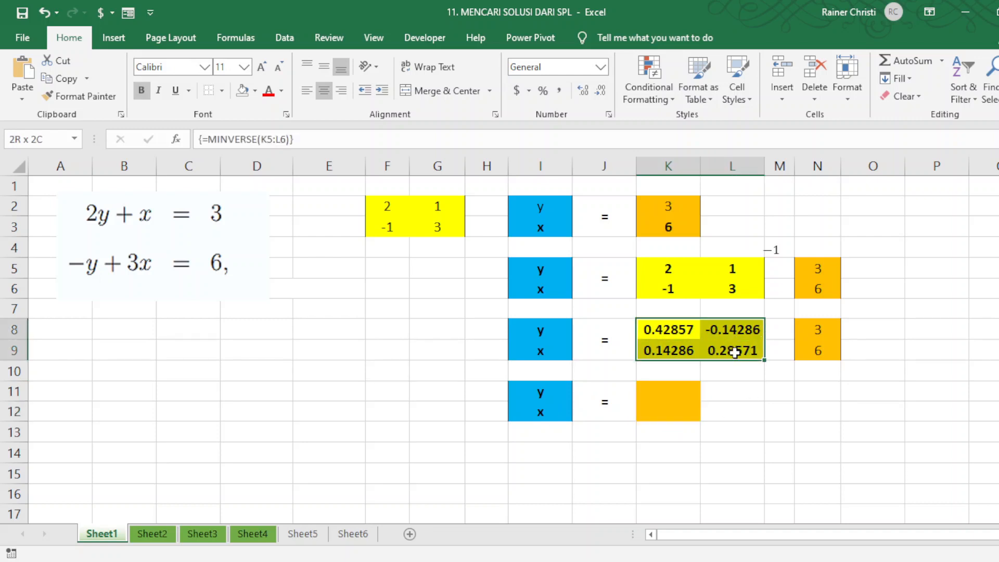
{"action": "left_click_drag", "start_coordinate": [815, 328], "coordinate": [815, 348]}
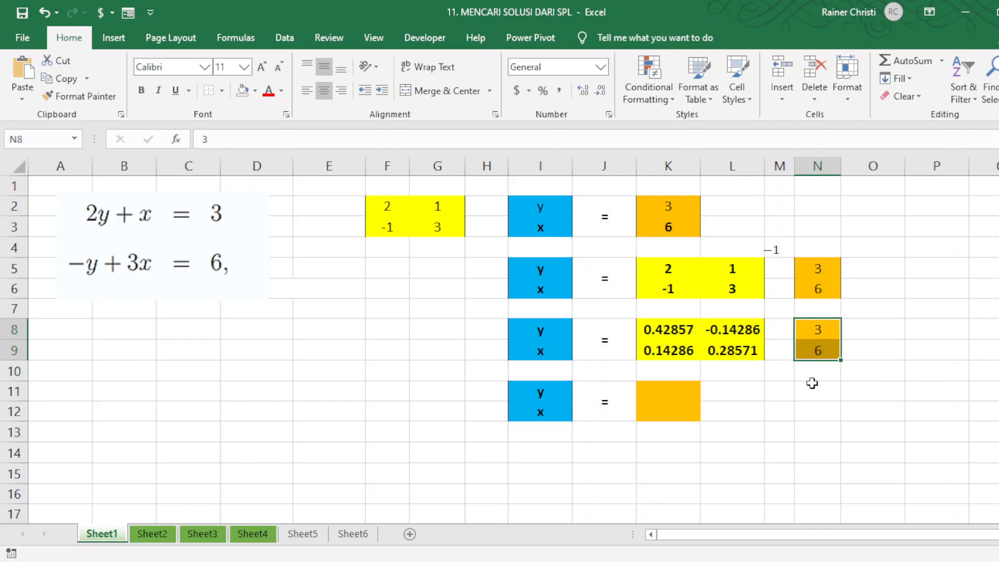
{"action": "left_click", "coordinate": [755, 405]}
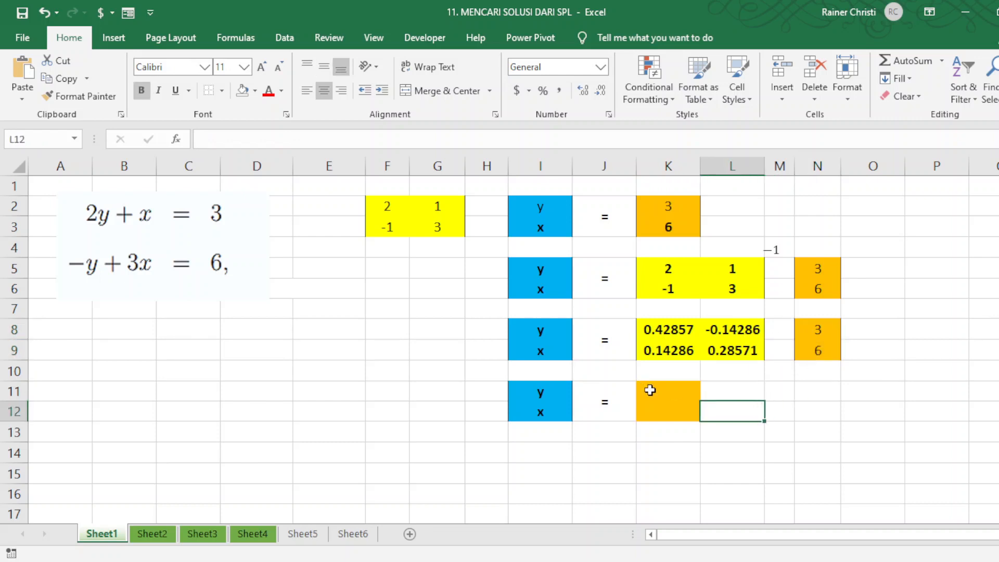
{"action": "left_click", "coordinate": [669, 388]}
{"action": "left_click_drag", "start_coordinate": [671, 388], "coordinate": [674, 405]}
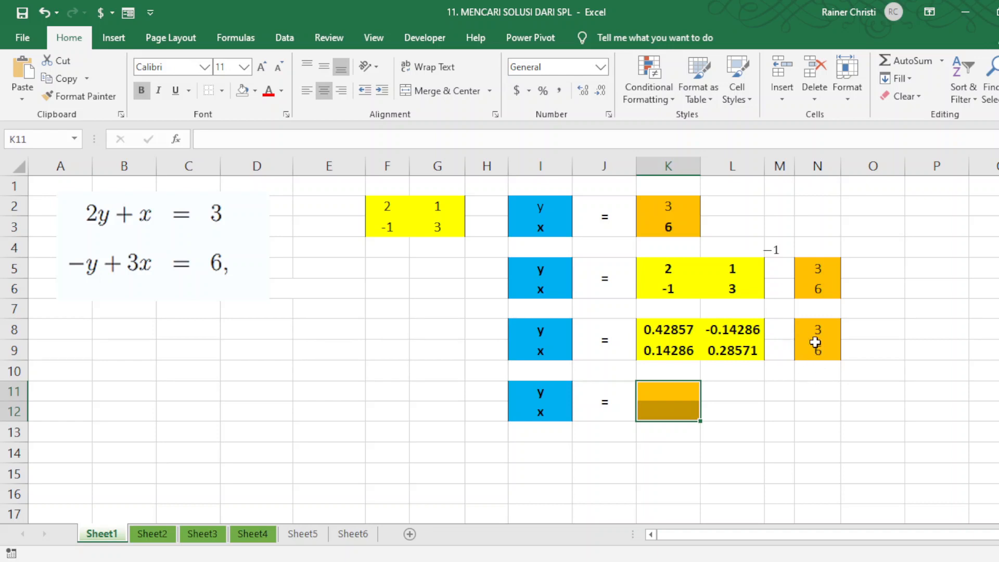
{"action": "left_click", "coordinate": [739, 391]}
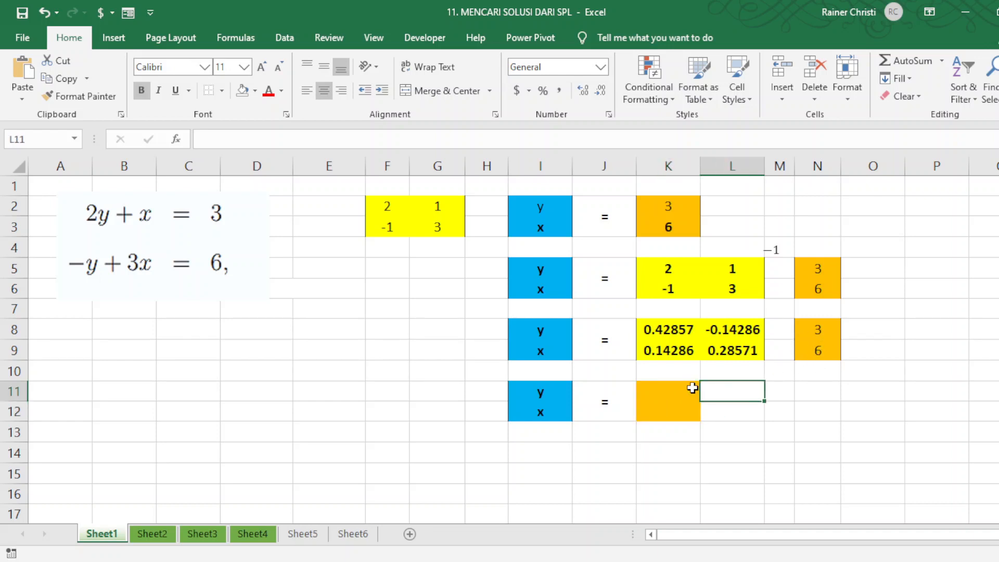
Step: Solve for y and x in K11:K12 by multiplying the inverse by the constants with the array formula =MMULT(K8:L9,N8:N9)
{"action": "left_click_drag", "start_coordinate": [692, 387], "coordinate": [682, 405]}
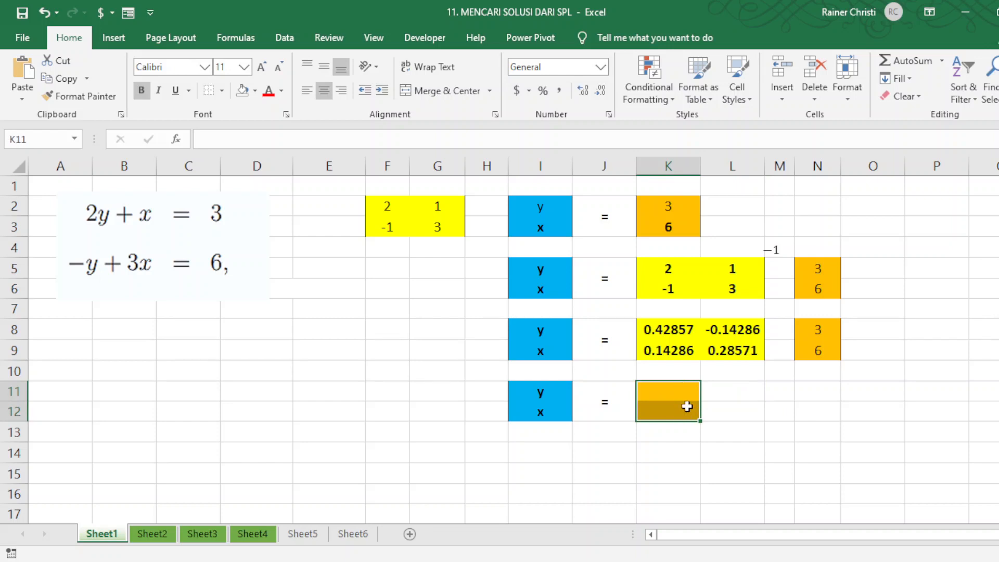
{"action": "type", "text": "="}
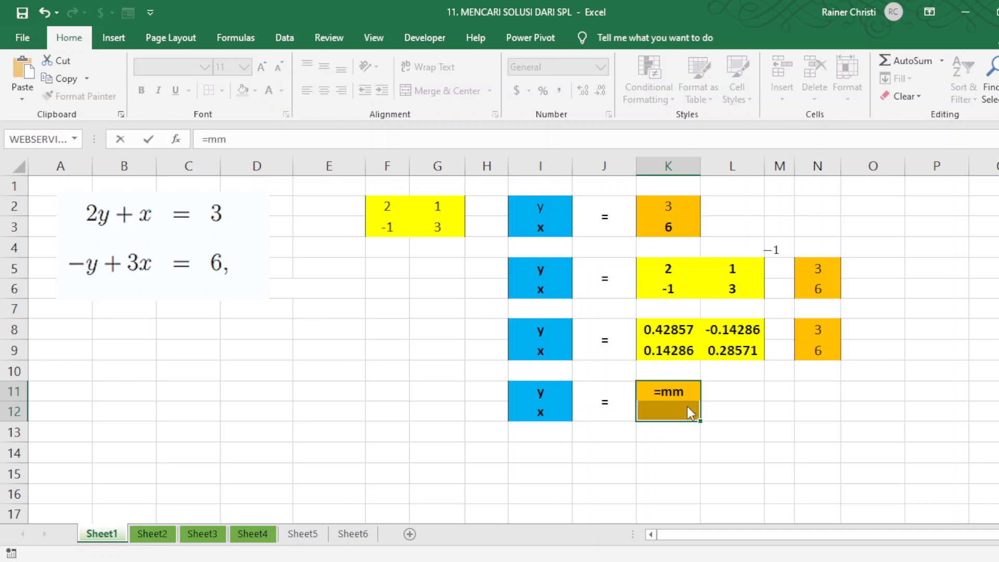
{"action": "type", "text": "mm"}
{"action": "key", "text": "Tab"}
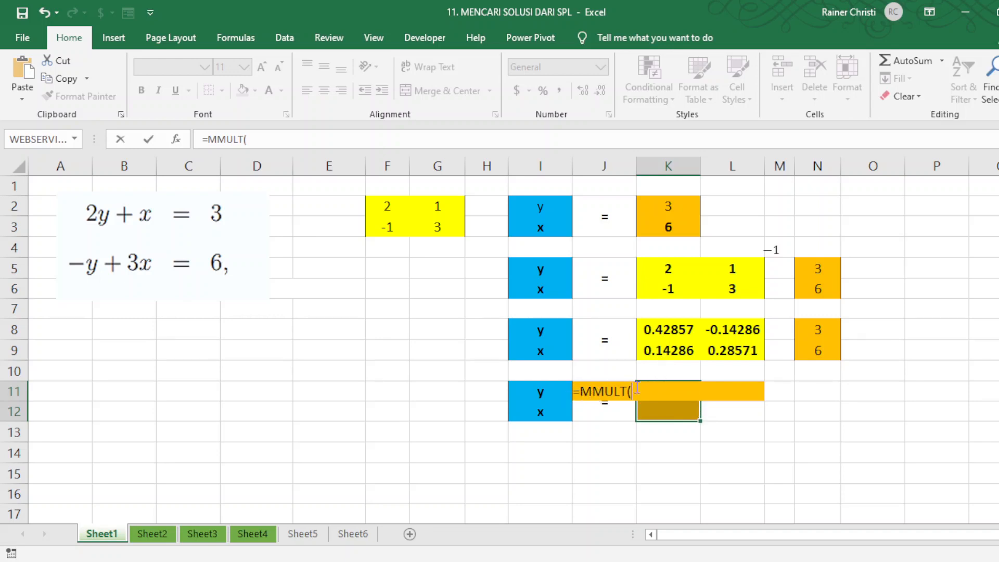
{"action": "left_click_drag", "start_coordinate": [648, 328], "coordinate": [727, 353]}
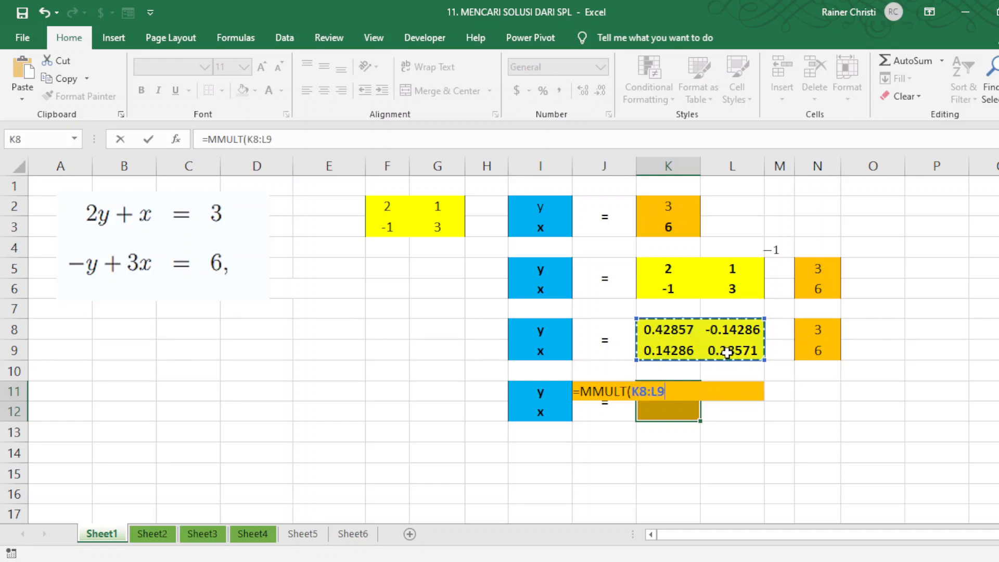
{"action": "type", "text": ","}
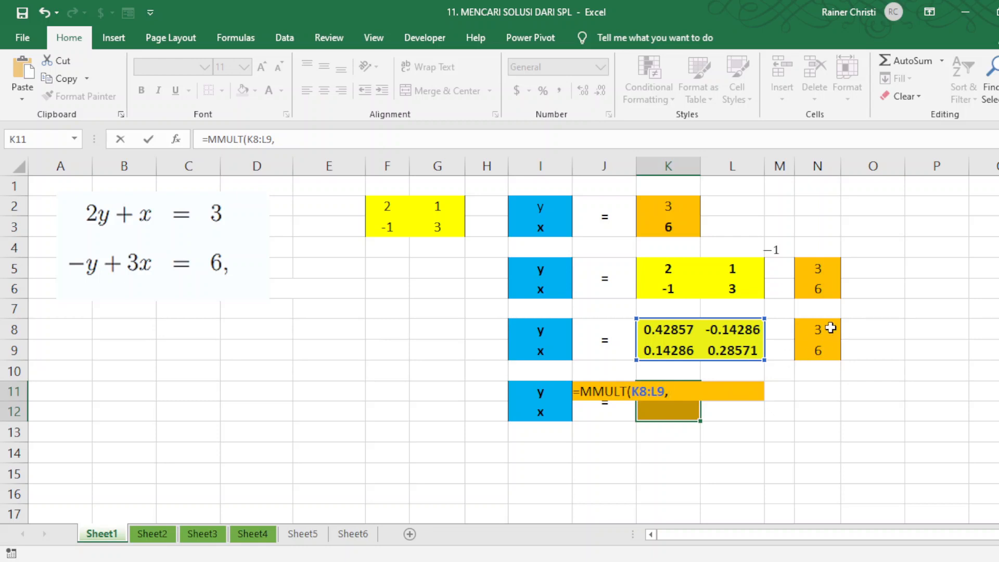
{"action": "left_click_drag", "start_coordinate": [827, 328], "coordinate": [829, 345]}
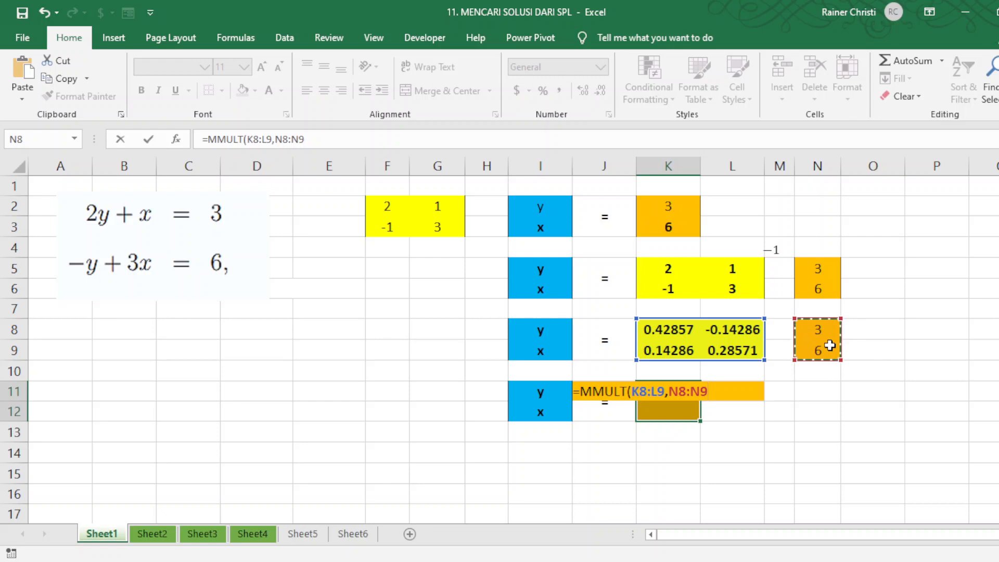
{"action": "type", "text": ")"}
{"action": "key", "text": "ctrl+shift+Return"}
{"action": "left_click", "coordinate": [748, 404]}
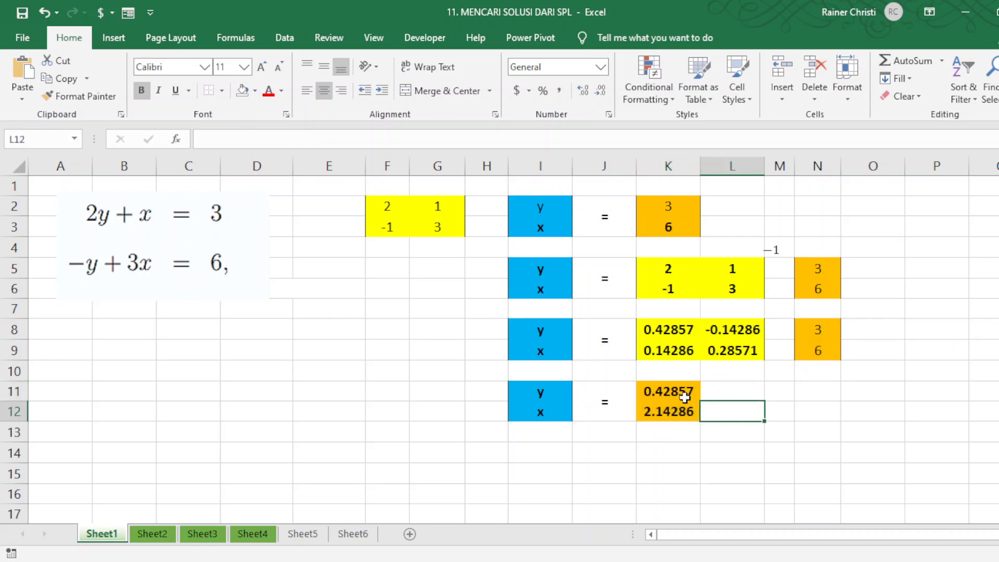
{"action": "left_click", "coordinate": [648, 390]}
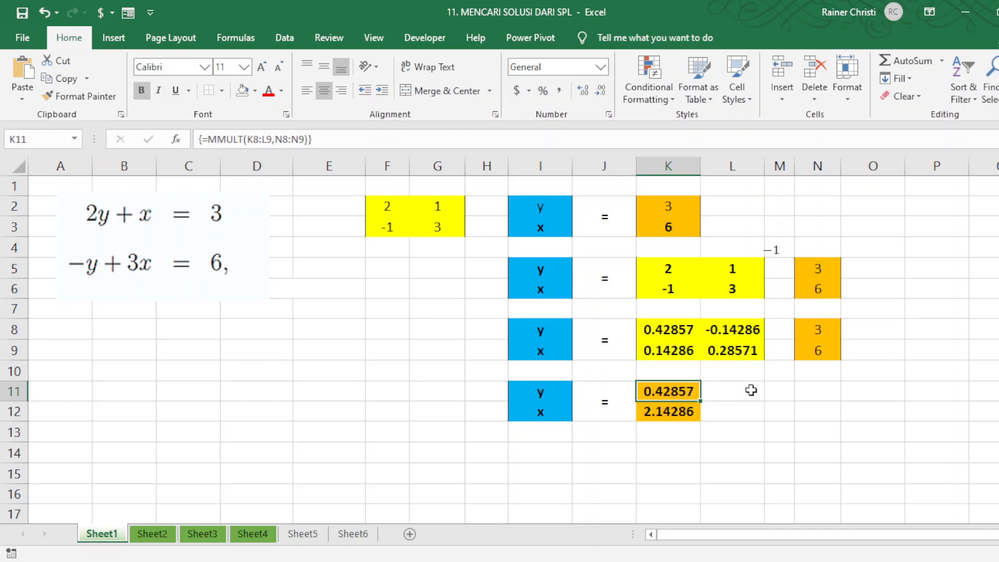
Step: Review the y and x solution on Sheet1 and examine the three-variable system, coefficient matrix F2:H4 and constants L2:L4 on Sheet2
{"action": "left_click", "coordinate": [543, 414]}
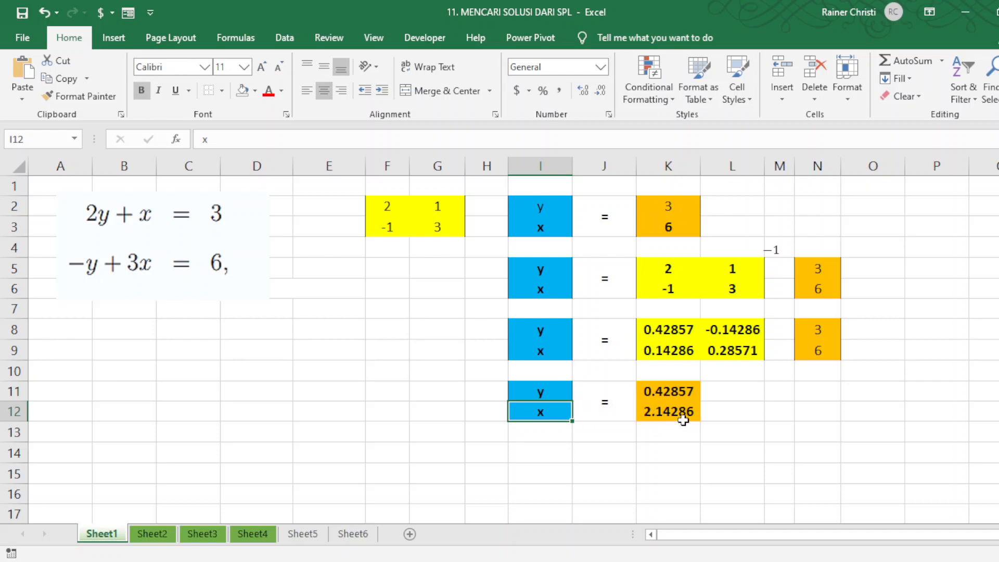
{"action": "left_click", "coordinate": [721, 407]}
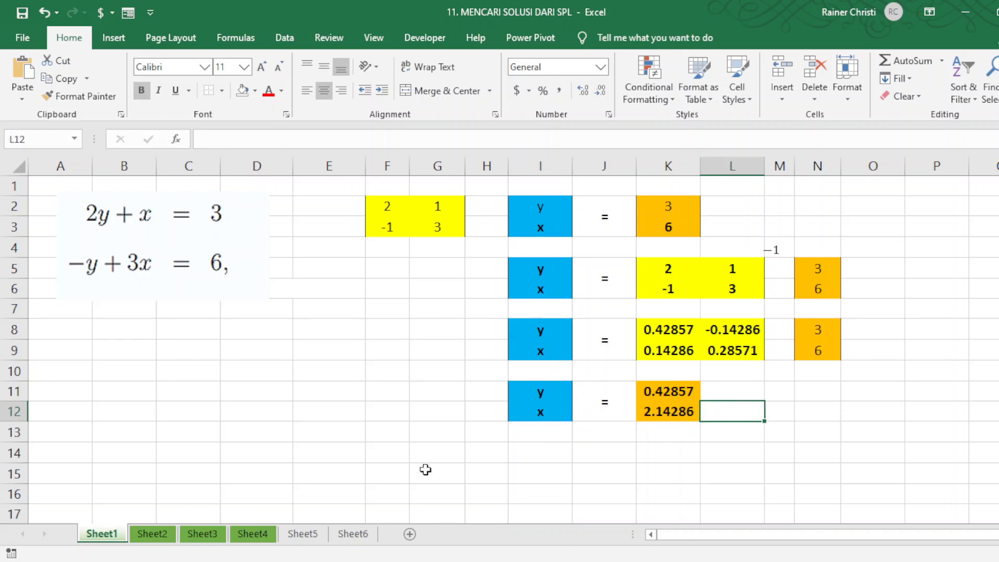
{"action": "left_click", "coordinate": [148, 534]}
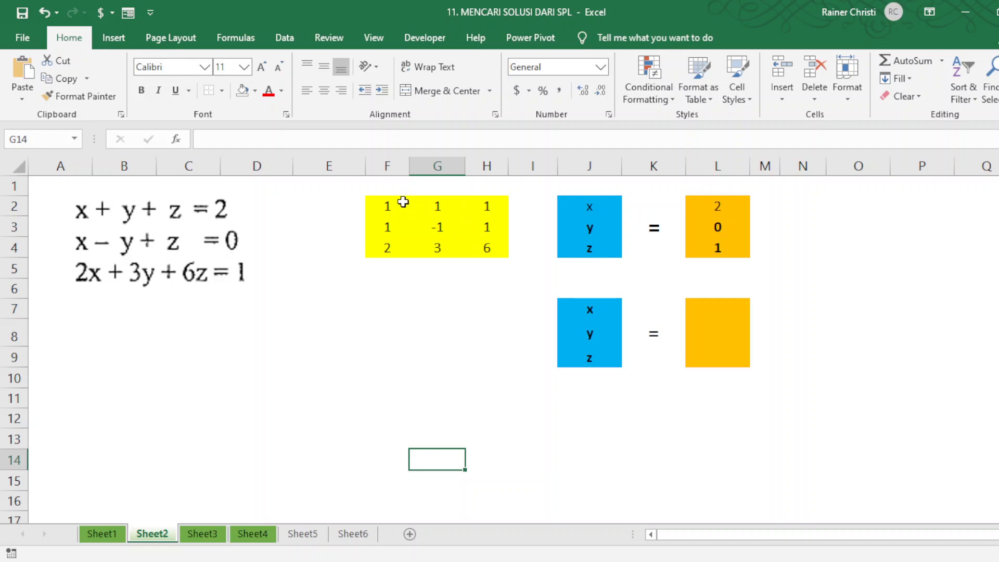
{"action": "left_click_drag", "start_coordinate": [365, 186], "coordinate": [765, 271]}
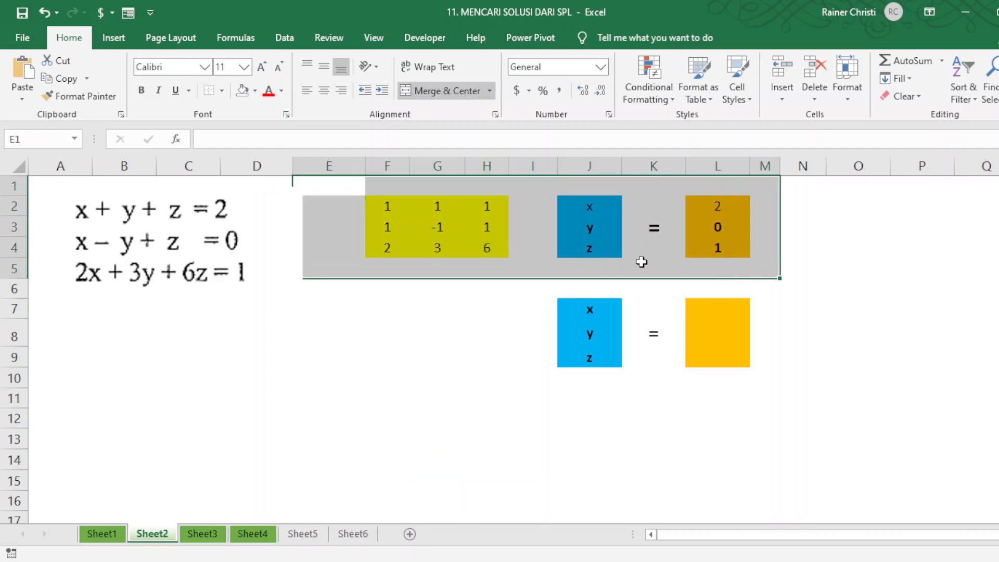
{"action": "left_click", "coordinate": [520, 287]}
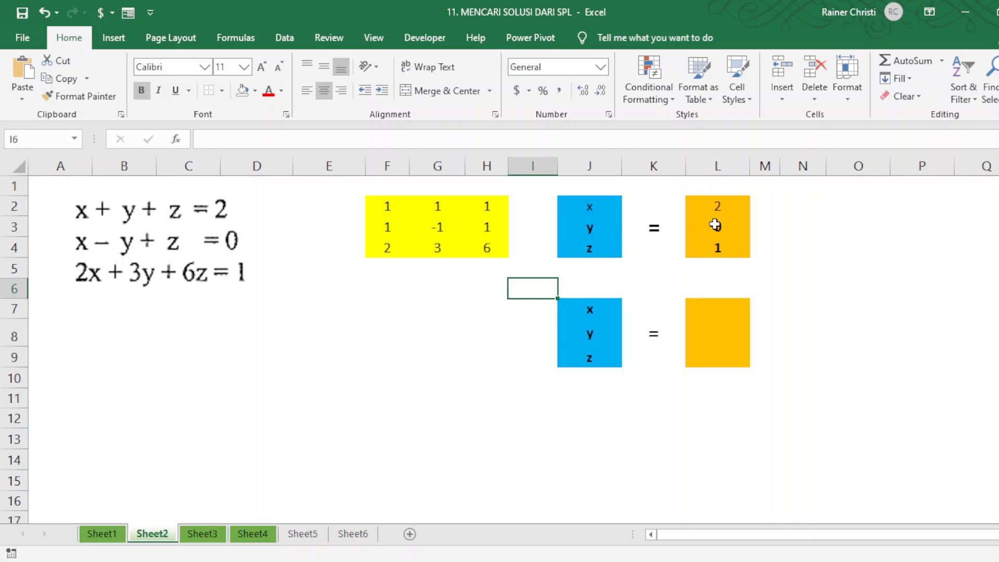
{"action": "left_click_drag", "start_coordinate": [729, 205], "coordinate": [734, 241]}
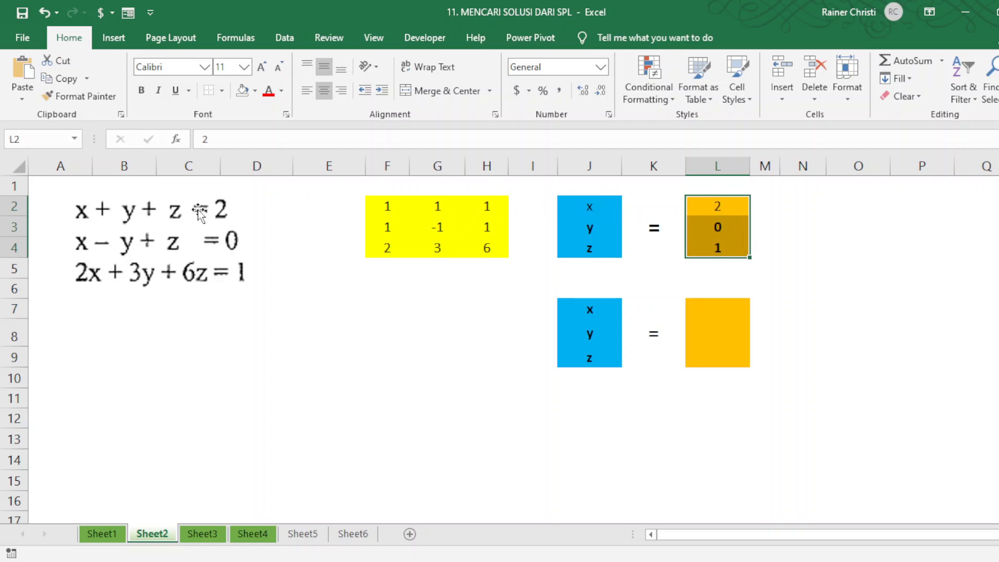
{"action": "left_click", "coordinate": [781, 294]}
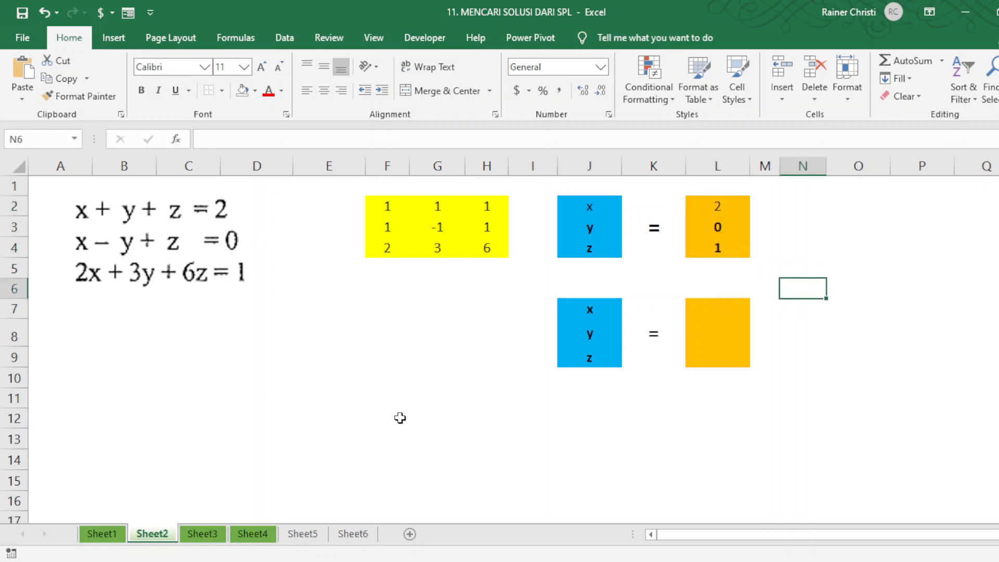
{"action": "left_click", "coordinate": [116, 536]}
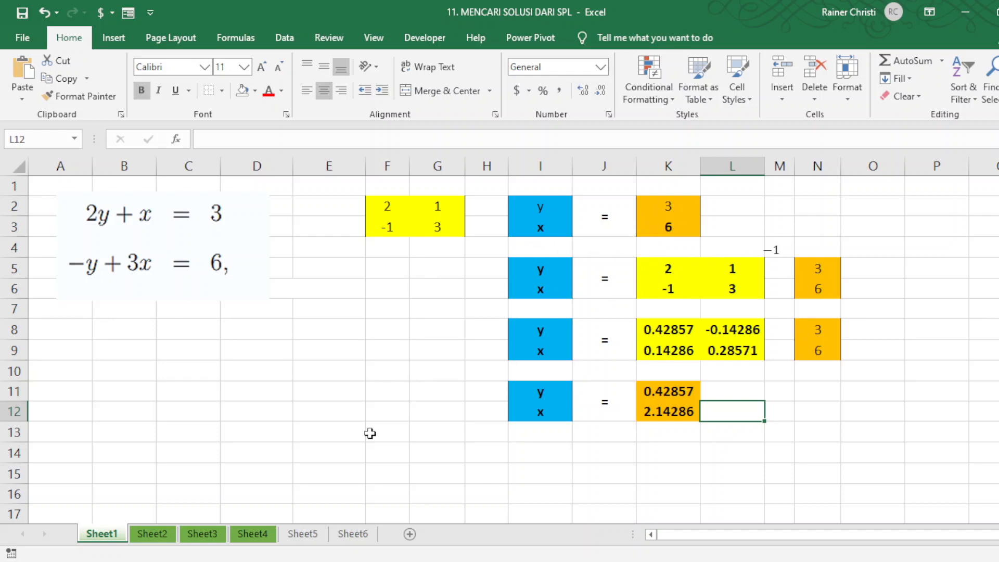
{"action": "left_click", "coordinate": [157, 536]}
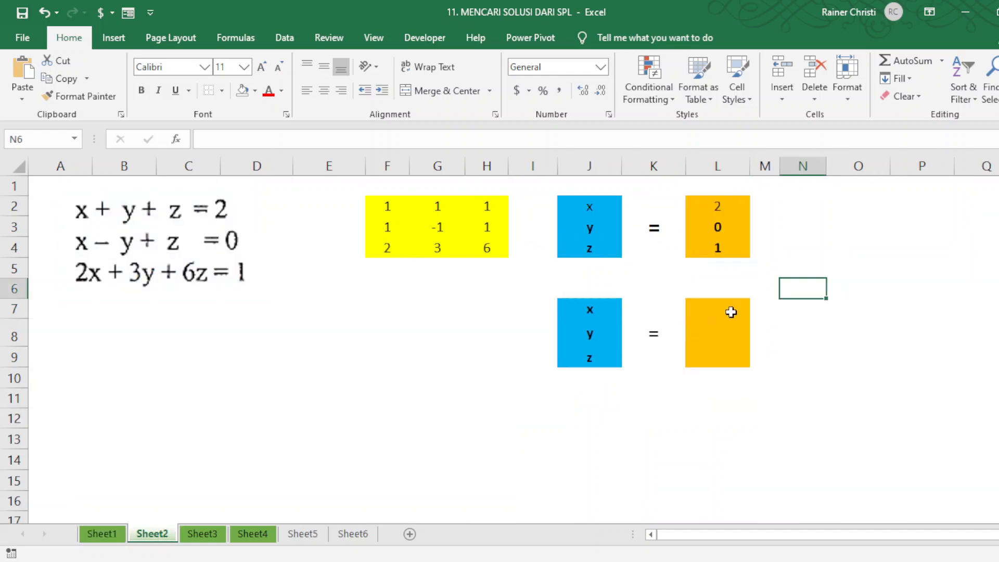
Step: Begin a formula for the x, y, z solution range L7:L9 with the inverted coefficient matrix as first argument: =MMULT(MINVERSE(F2:H4),
{"action": "left_click_drag", "start_coordinate": [731, 310], "coordinate": [727, 349]}
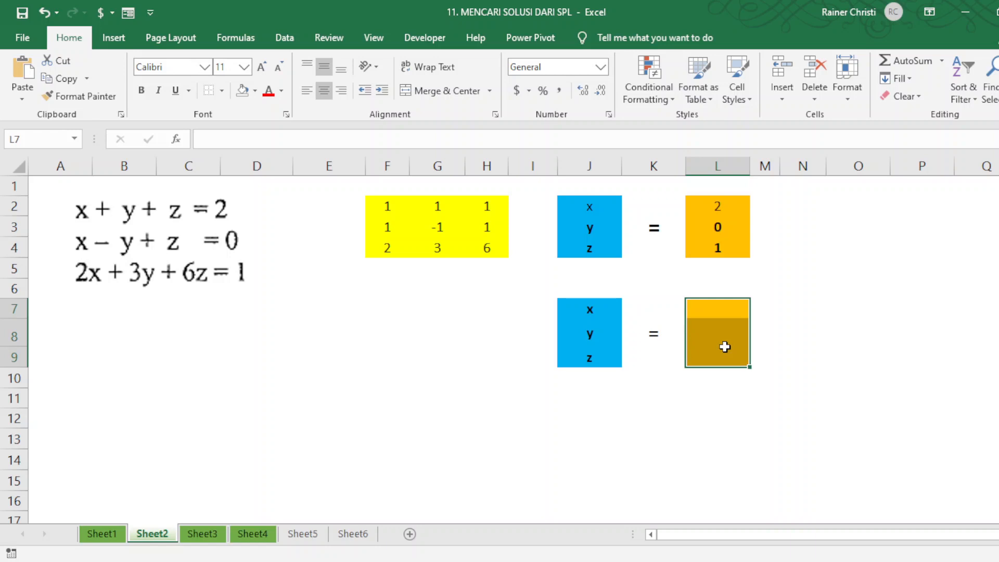
{"action": "left_click", "coordinate": [798, 334]}
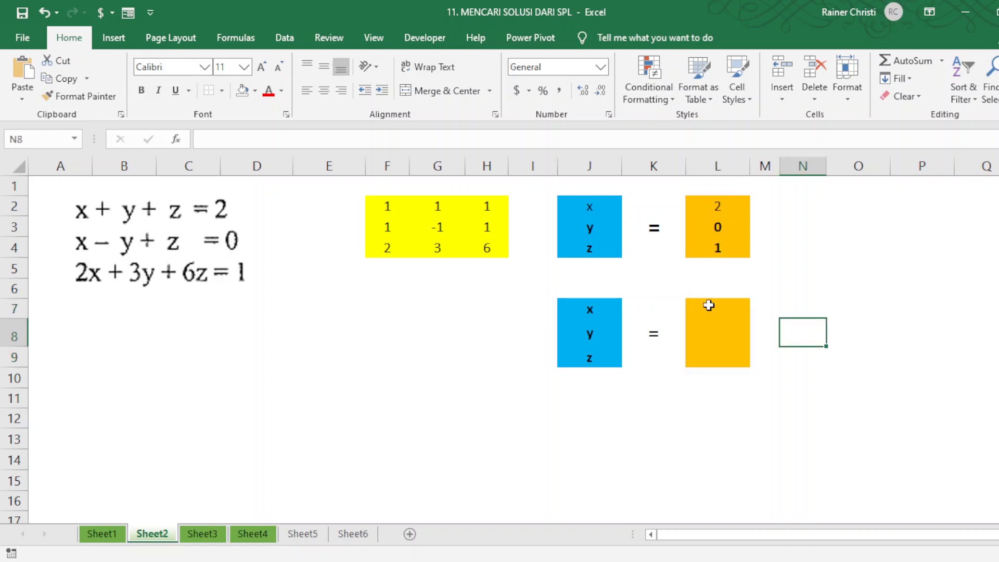
{"action": "left_click", "coordinate": [710, 312]}
{"action": "left_click_drag", "start_coordinate": [710, 312], "coordinate": [719, 349]}
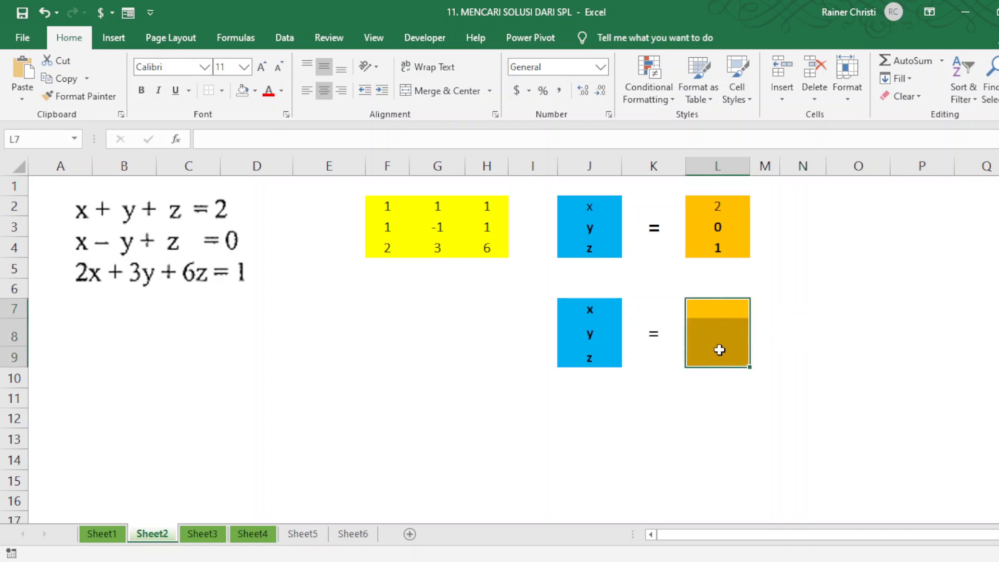
{"action": "type", "text": "="}
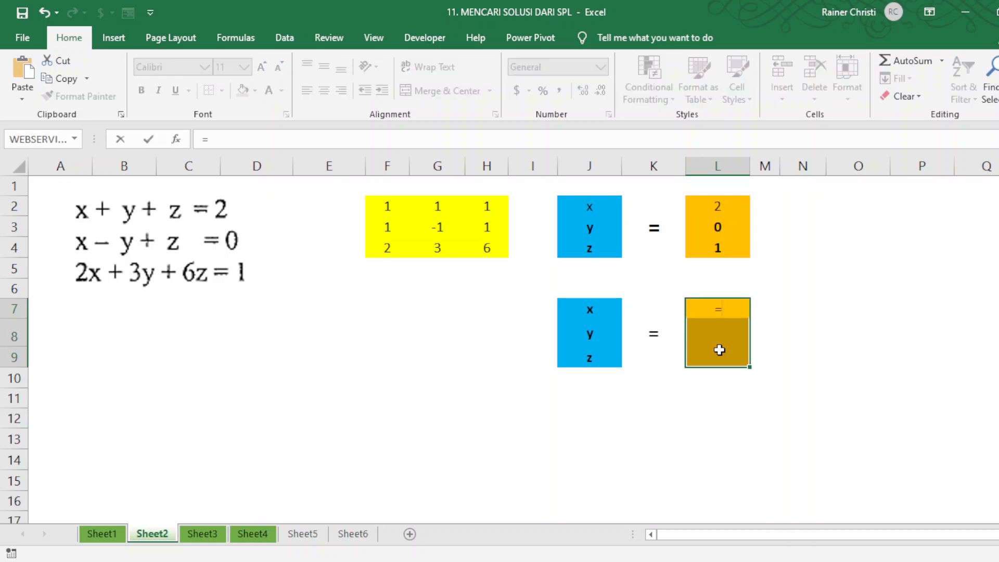
{"action": "type", "text": "mm"}
{"action": "key", "text": "Tab"}
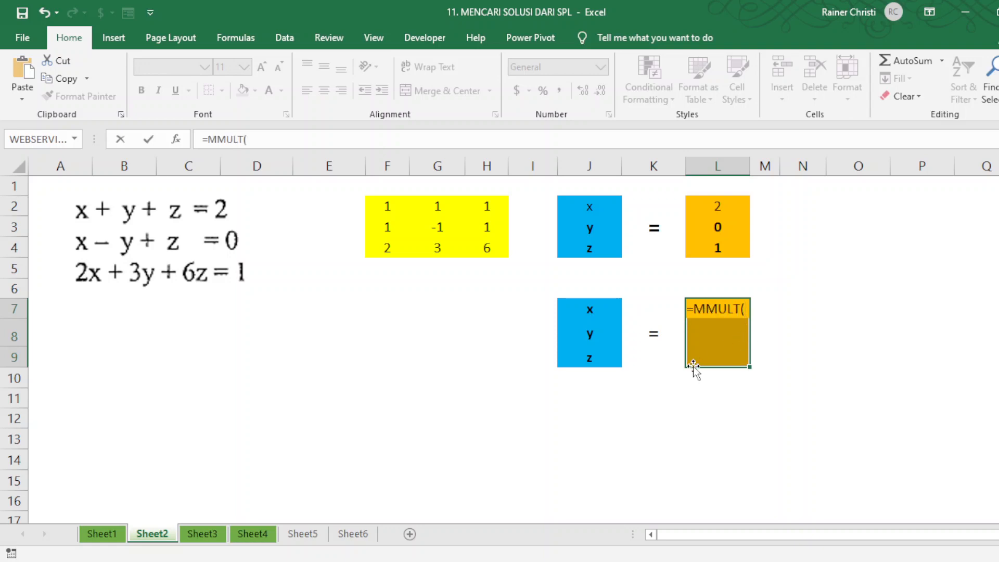
{"action": "type", "text": "min"}
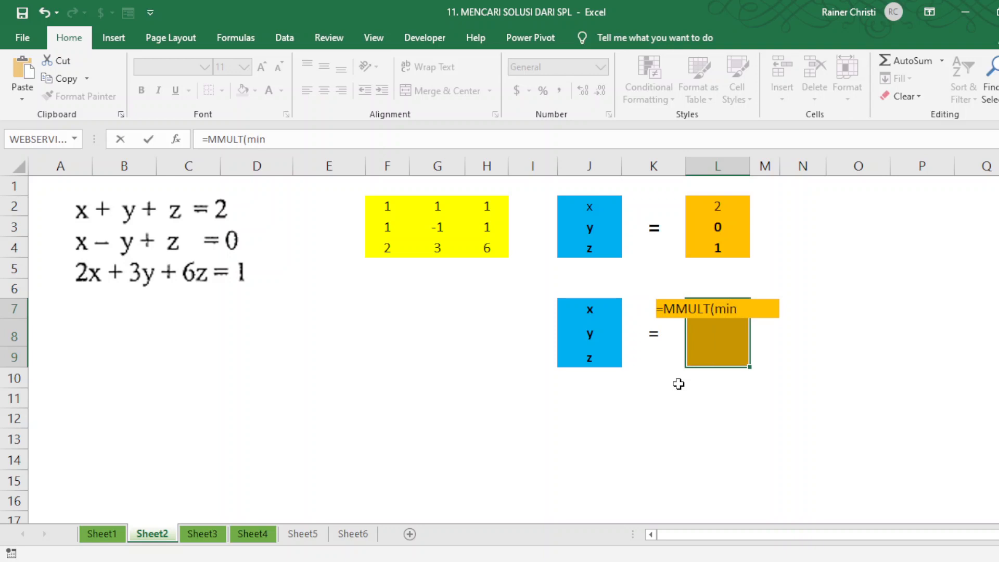
{"action": "type", "text": "v"}
{"action": "key", "text": "Tab"}
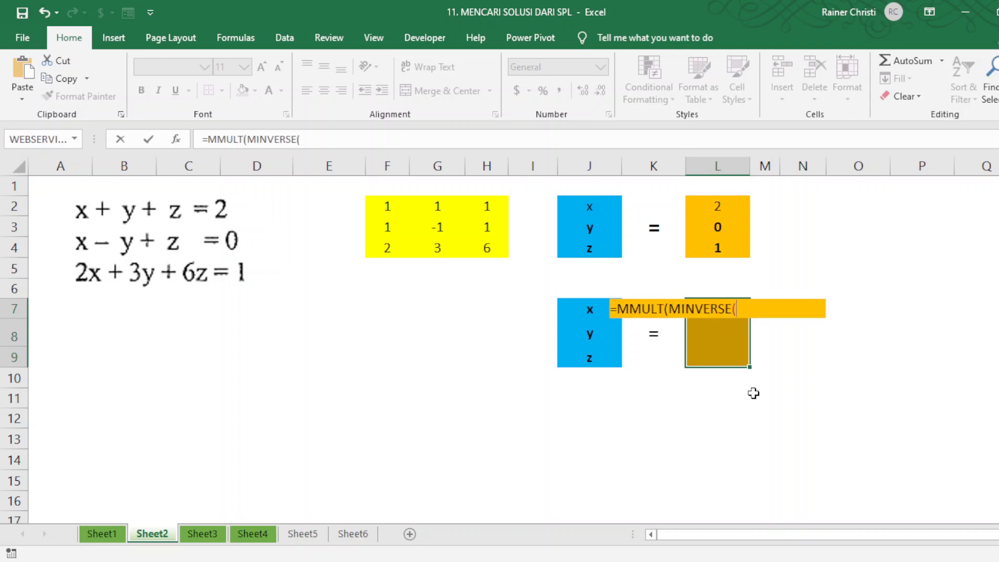
{"action": "left_click_drag", "start_coordinate": [380, 203], "coordinate": [493, 256]}
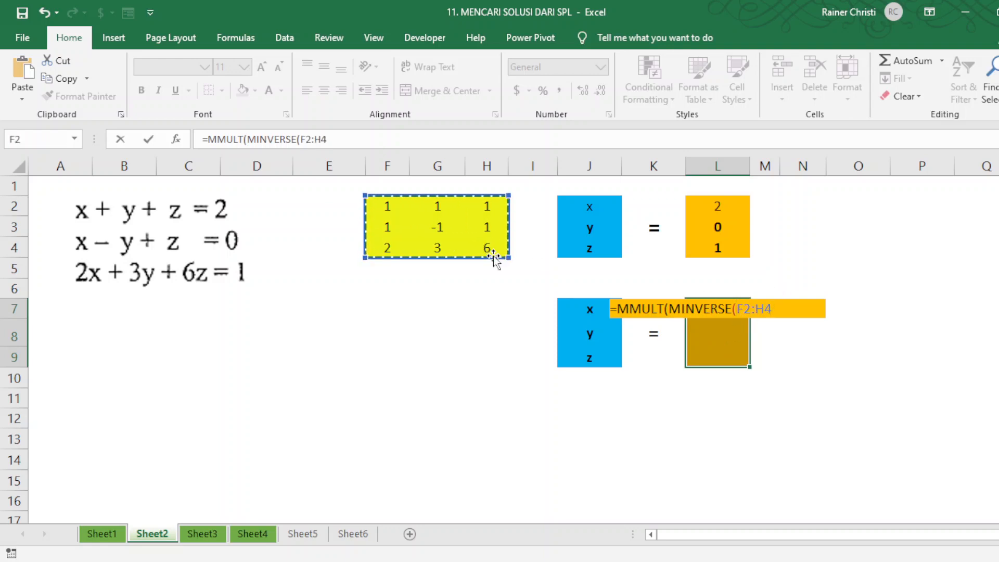
{"action": "type", "text": "),"}
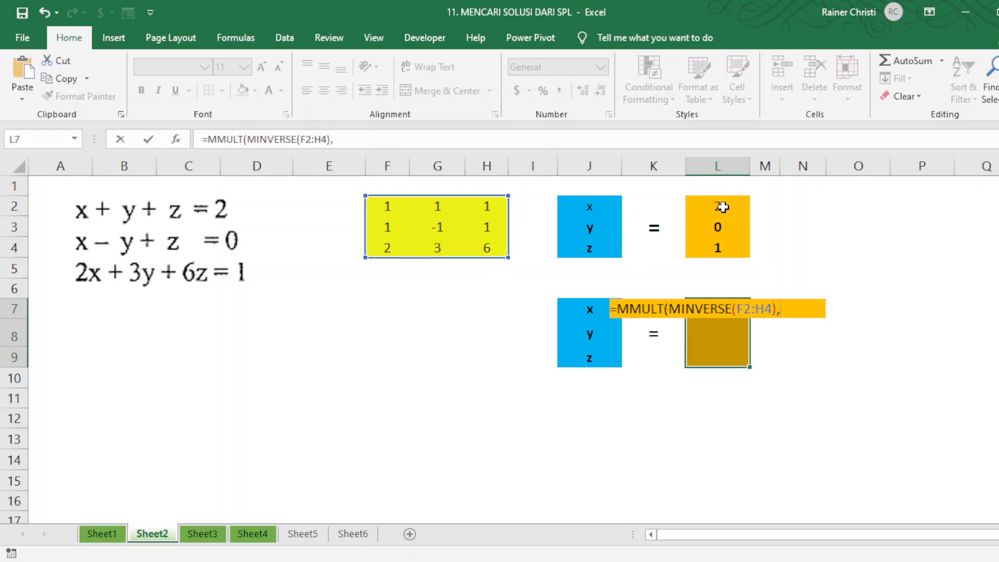
Step: Add the constants L2:L4 as second argument and enter =MMULT(MINVERSE(F2:H4),L2:L4) as an array formula in L7:L9
{"action": "left_click", "coordinate": [726, 213]}
{"action": "left_click_drag", "start_coordinate": [726, 213], "coordinate": [728, 243]}
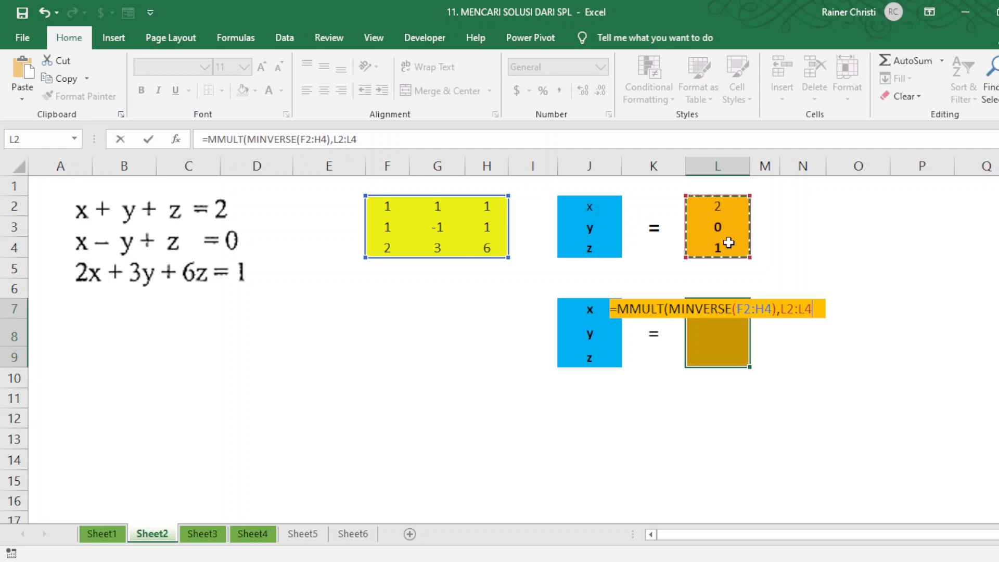
{"action": "type", "text": "0"}
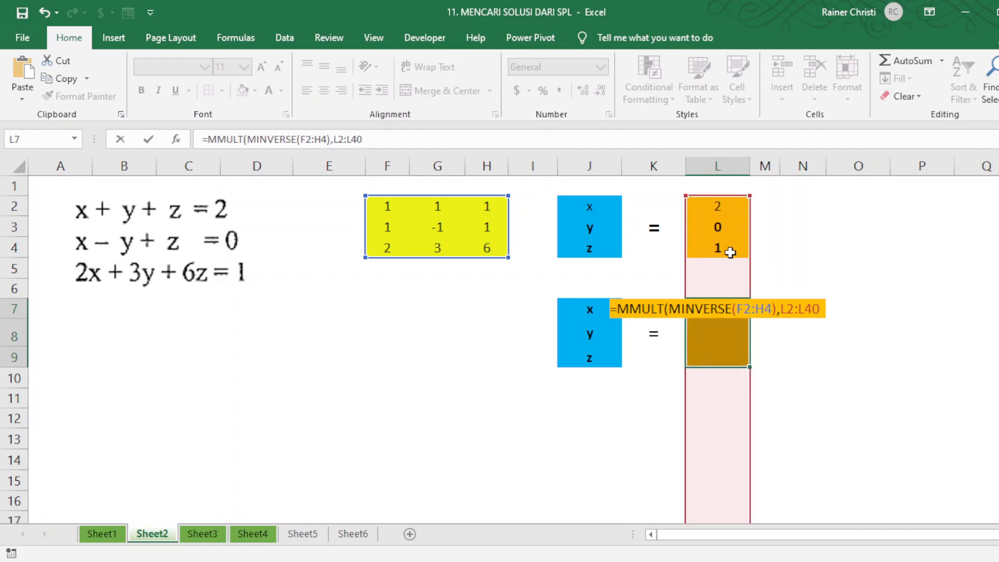
{"action": "key", "text": "BackSpace"}
{"action": "key", "text": "BackSpace"}
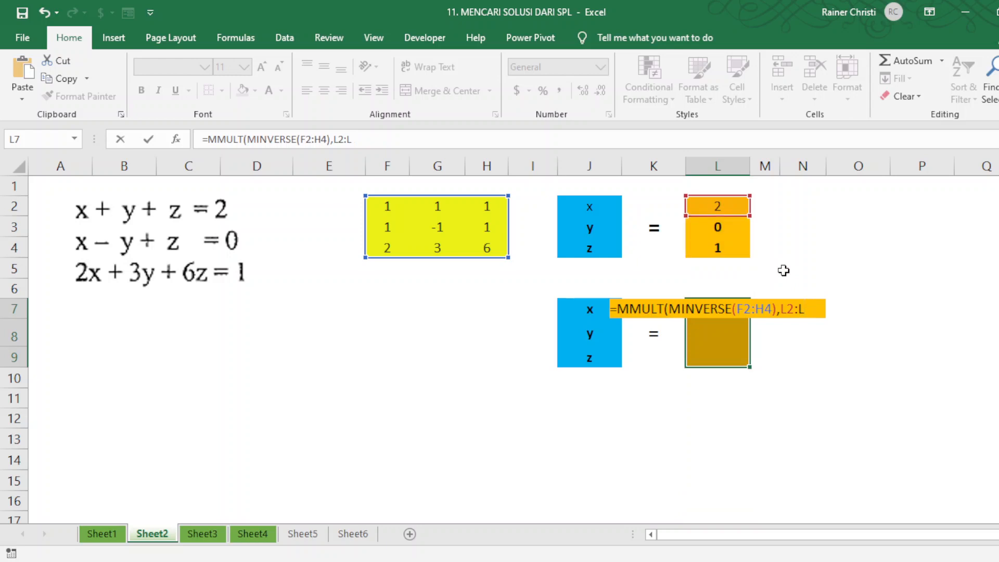
{"action": "key", "text": "BackSpace"}
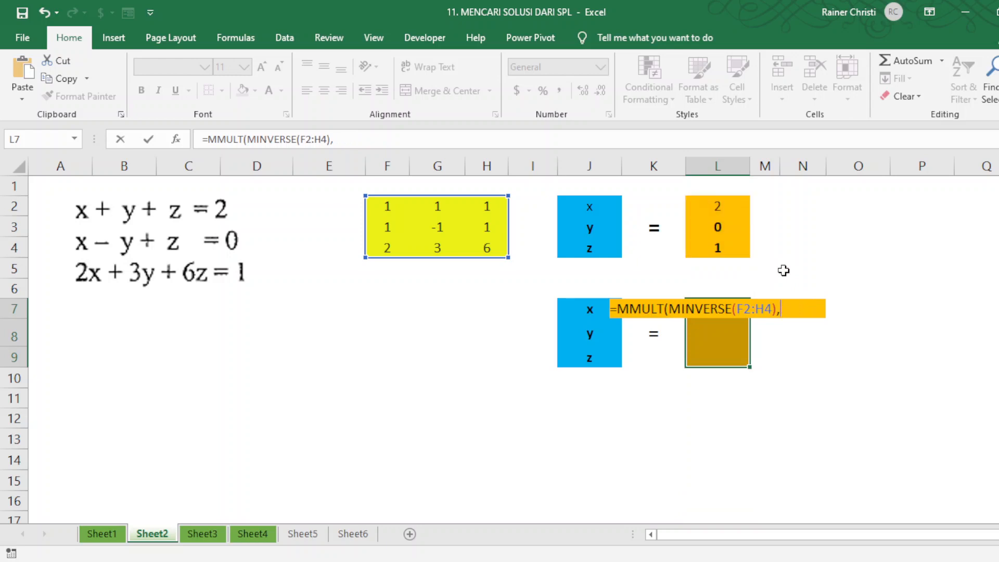
{"action": "left_click_drag", "start_coordinate": [720, 207], "coordinate": [720, 248]}
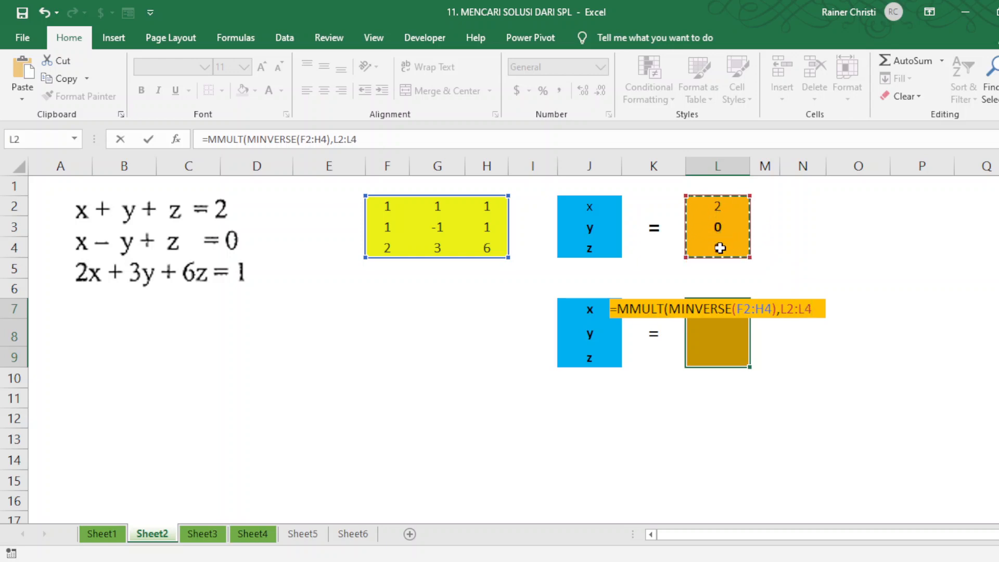
{"action": "type", "text": ")"}
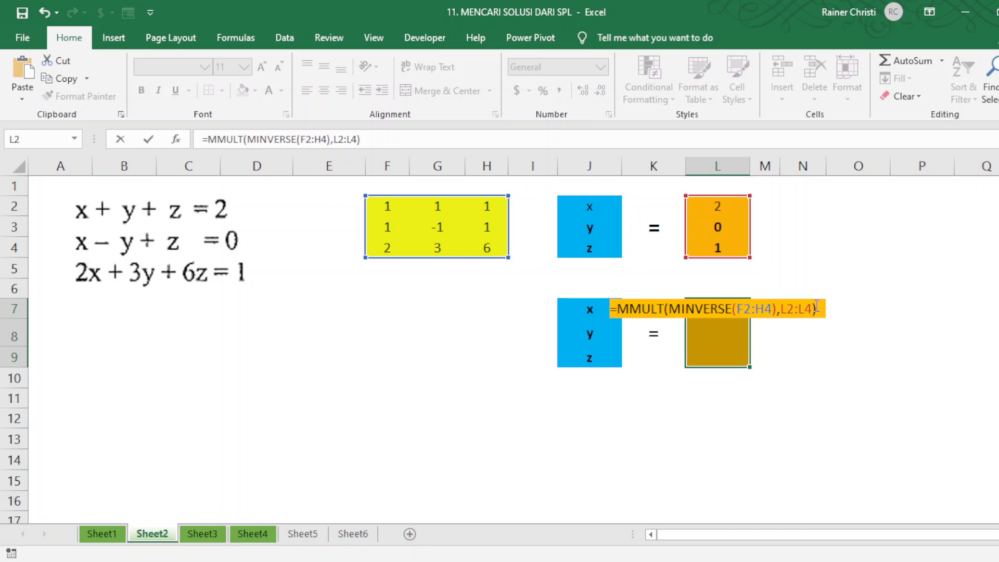
{"action": "key", "text": "ctrl+shift+Return"}
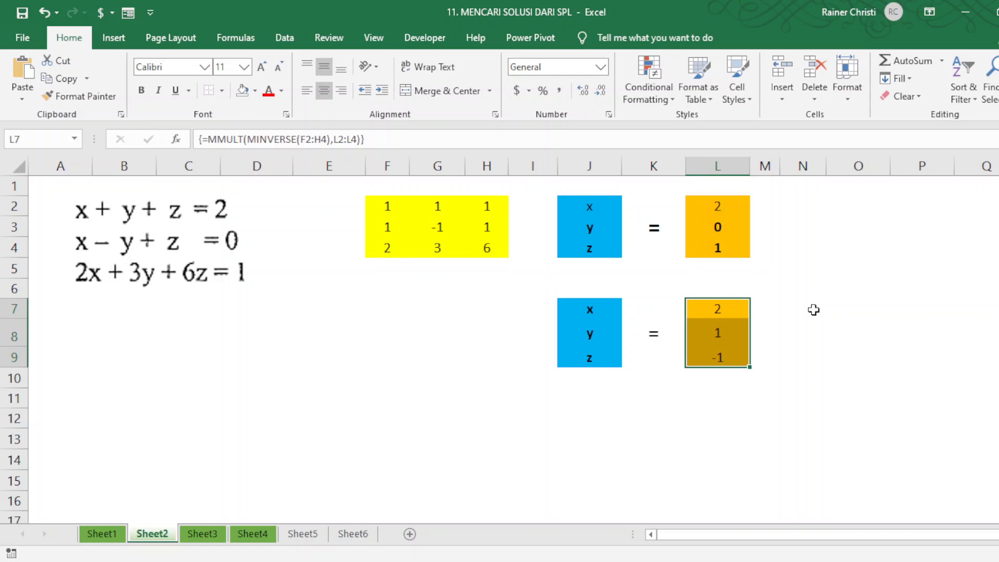
Step: Review the solution values in L7:L9 against their x, y and z labels and inspect the shared array formula
{"action": "left_click", "coordinate": [815, 308]}
{"action": "left_click", "coordinate": [710, 315]}
{"action": "left_click_drag", "start_coordinate": [716, 331], "coordinate": [719, 358]}
{"action": "left_click", "coordinate": [586, 310]}
{"action": "left_click", "coordinate": [718, 309]}
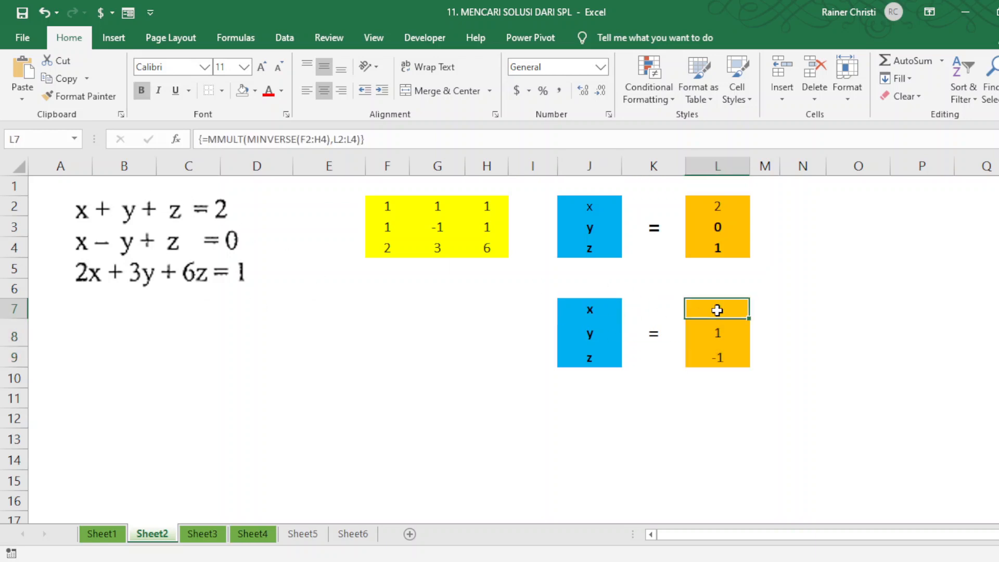
{"action": "left_click", "coordinate": [586, 328]}
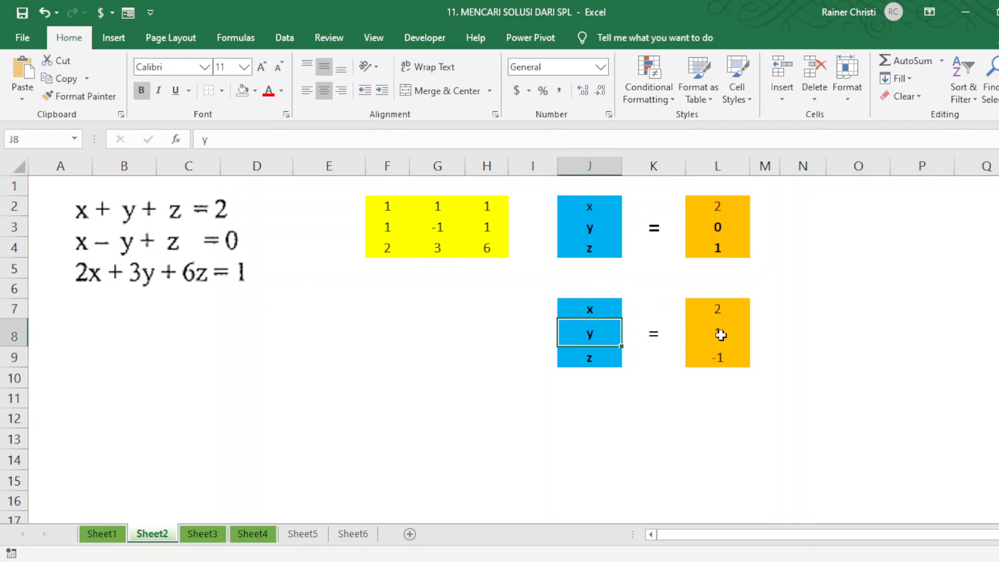
{"action": "left_click", "coordinate": [718, 333]}
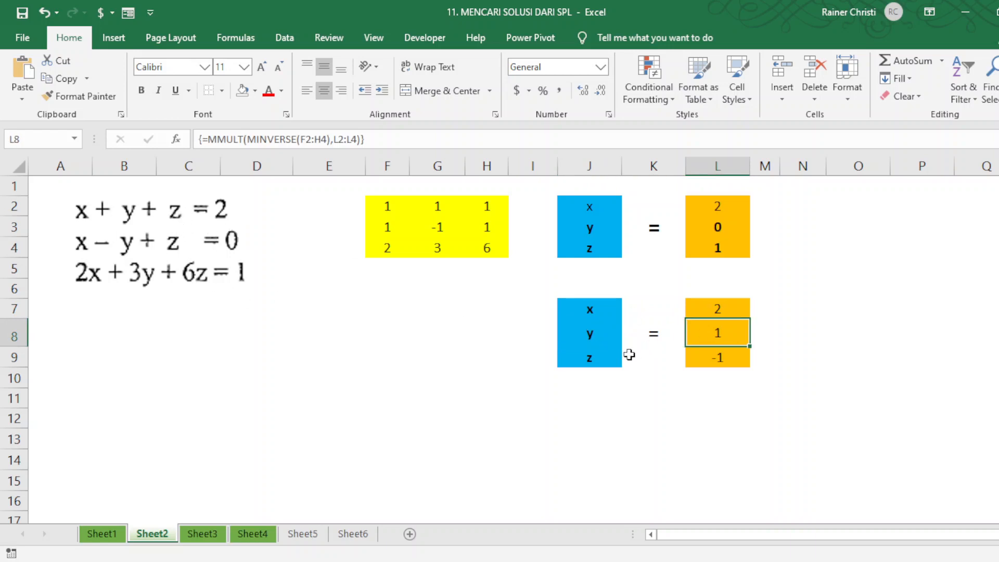
{"action": "left_click", "coordinate": [611, 357]}
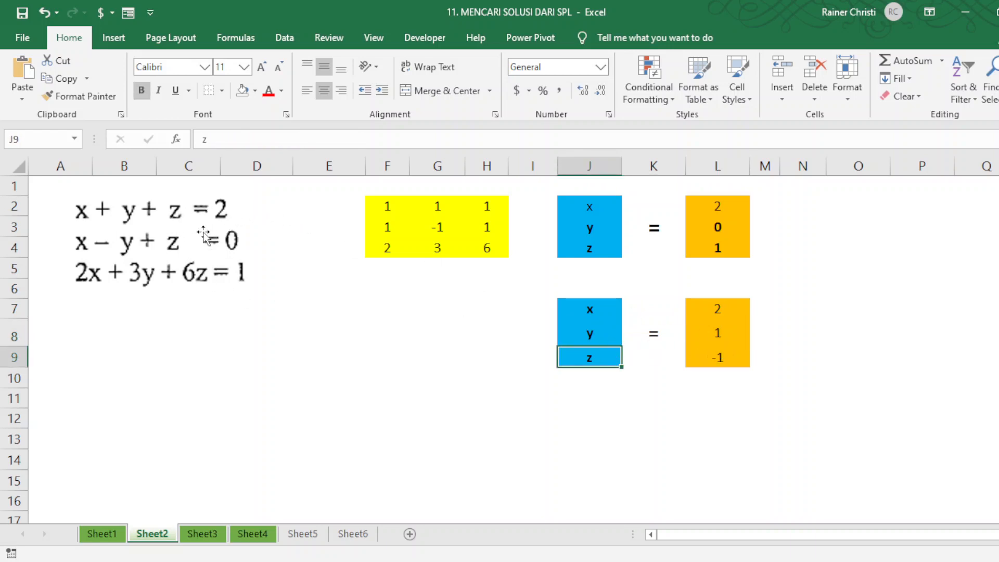
Step: Open Sheet3 and examine the picture of the four-equation system in x1 to x4
{"action": "left_click", "coordinate": [216, 533]}
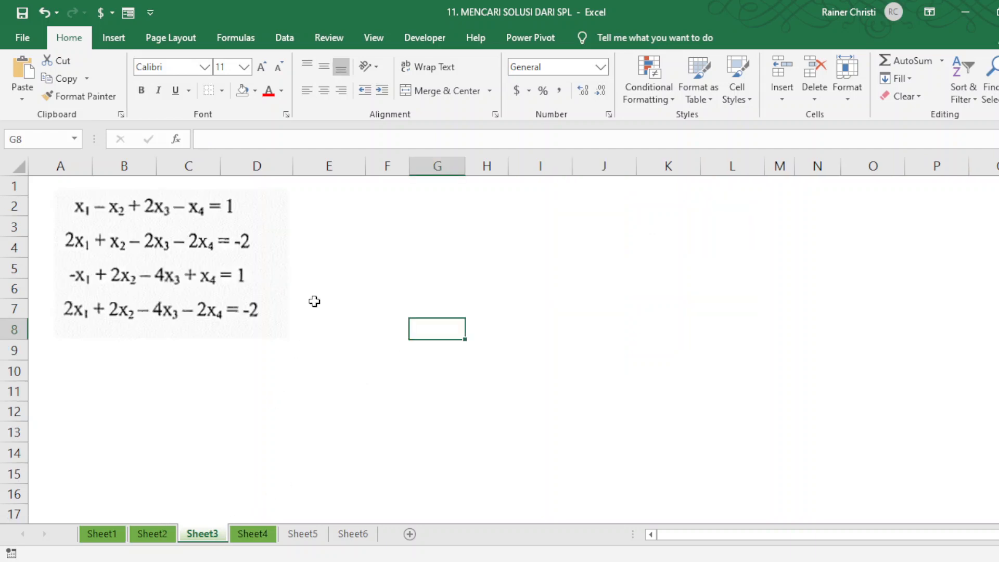
{"action": "left_click", "coordinate": [202, 248]}
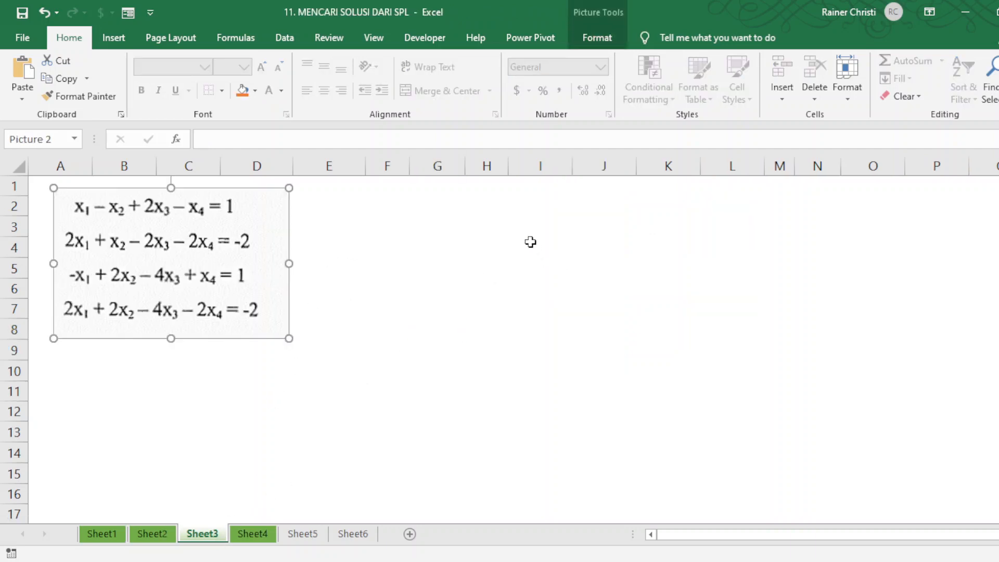